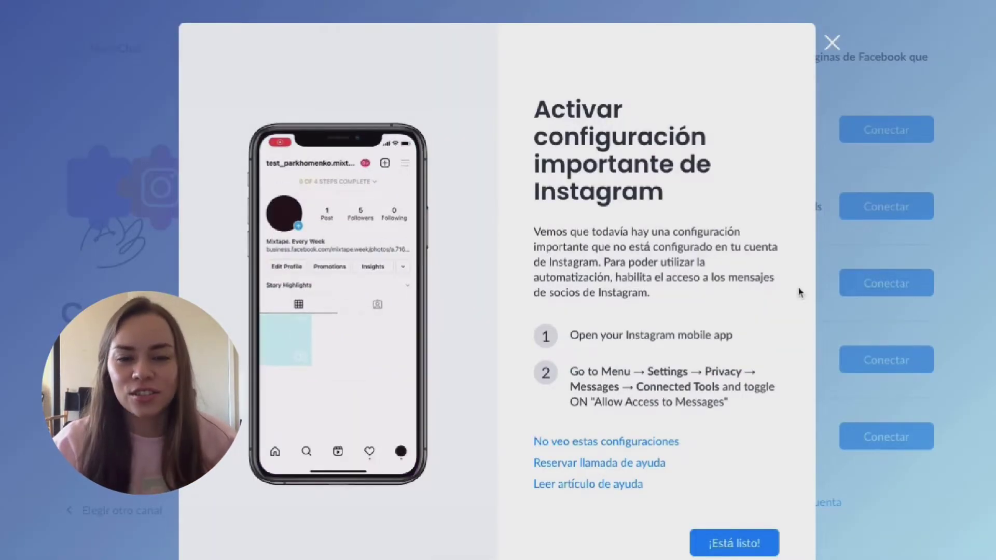
Step: Confirm Instagram message access is enabled, connect the listed Instagram account, and continue past the confirmation
scroll(803, 291, "down", 1)
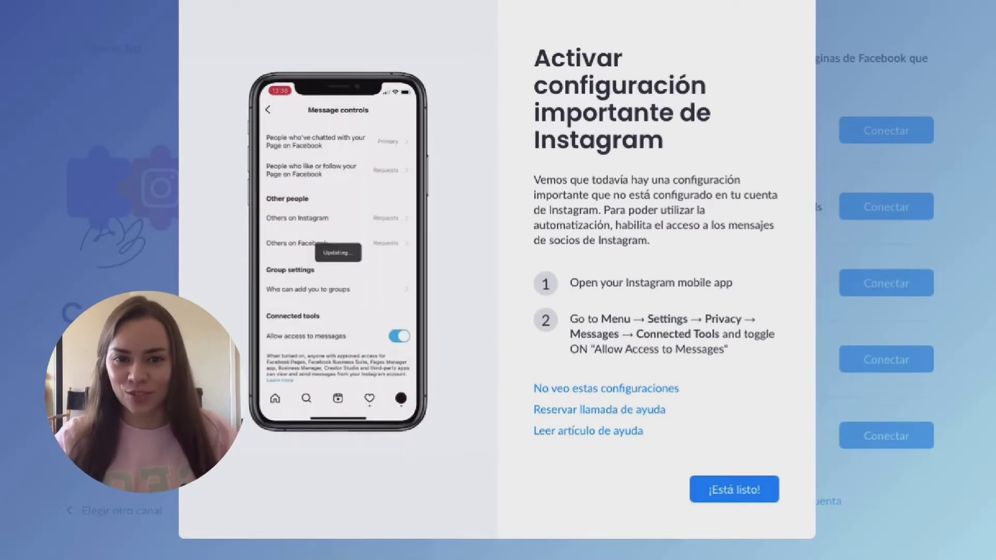
left_click(733, 485)
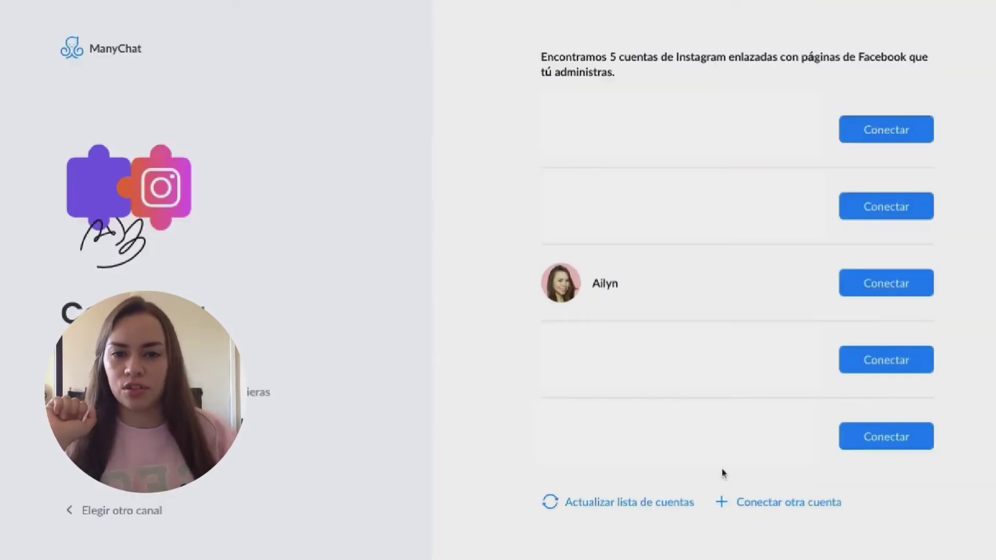
left_click(904, 289)
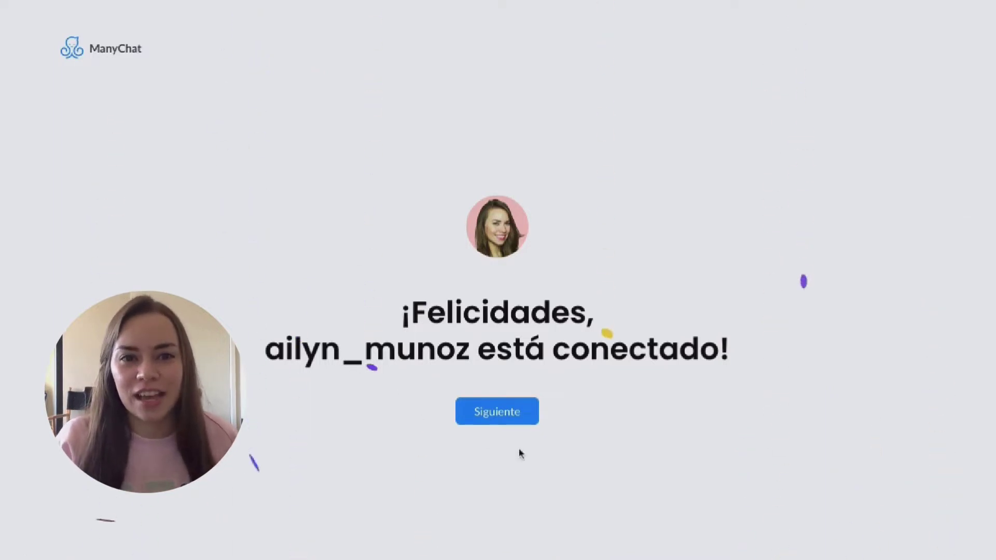
left_click(495, 412)
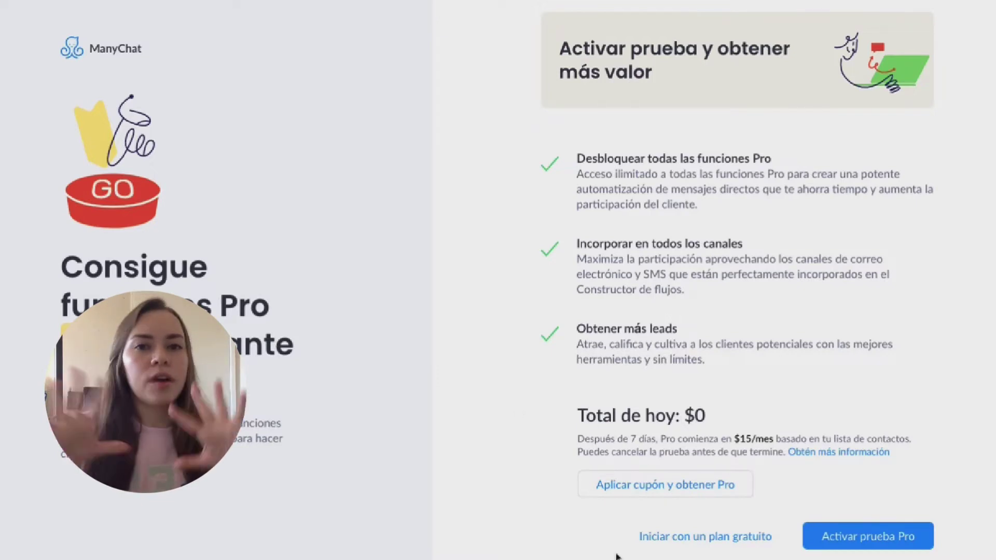
Step: Decline the Pro trial with 'Iniciar con un plan gratuito'
left_click(683, 540)
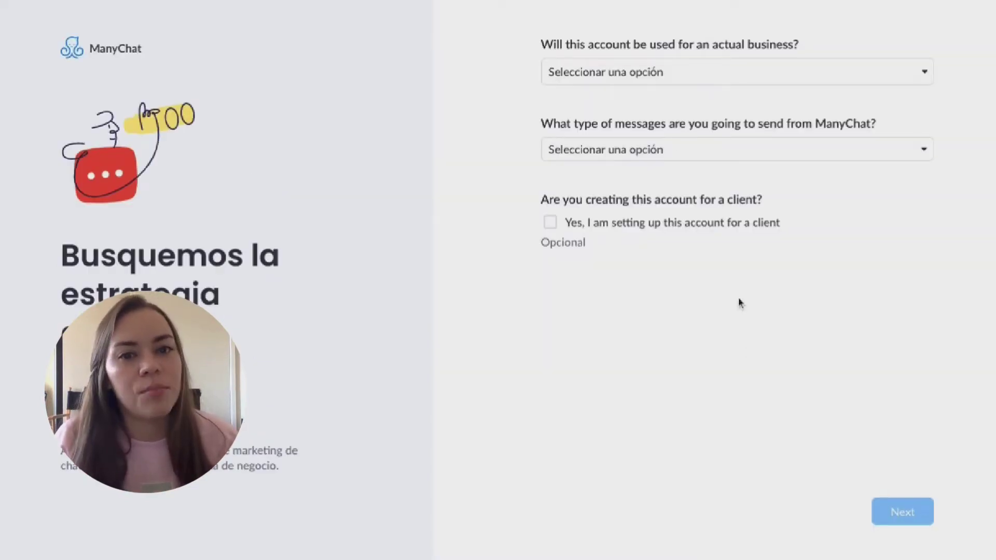
Step: Answer Yes to actual business, choose Infopreneurship, and tick Instagram as the message type
left_click(595, 73)
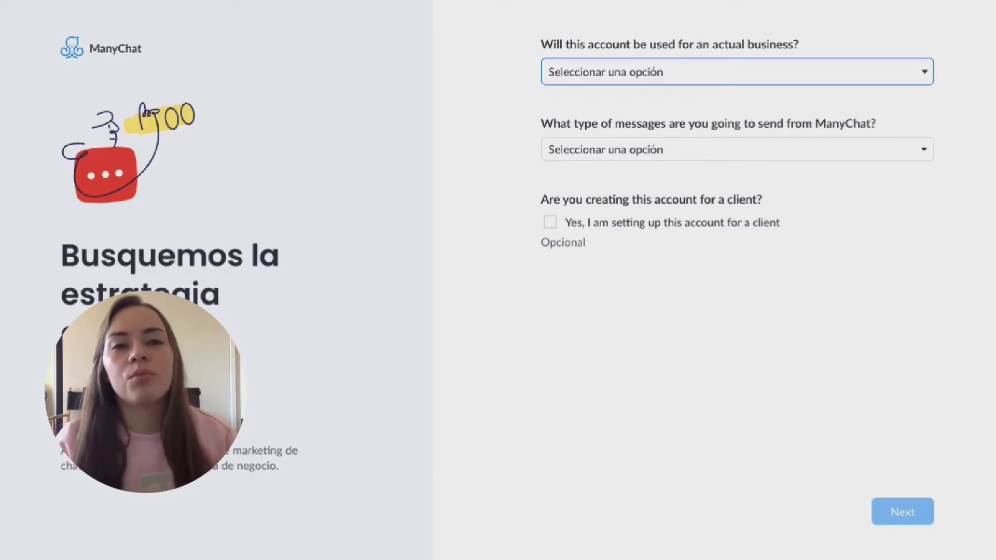
key("Down")
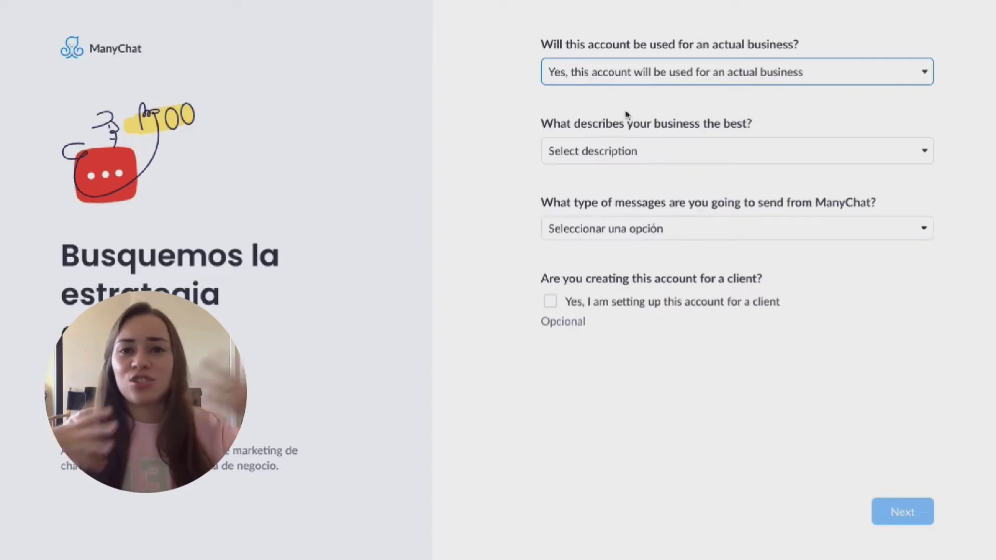
left_click(660, 154)
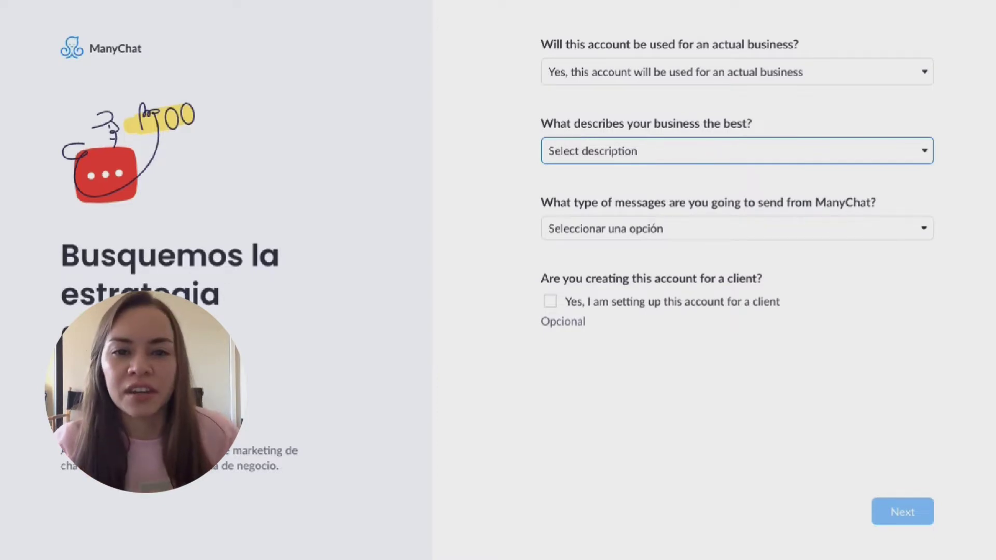
left_click(661, 222)
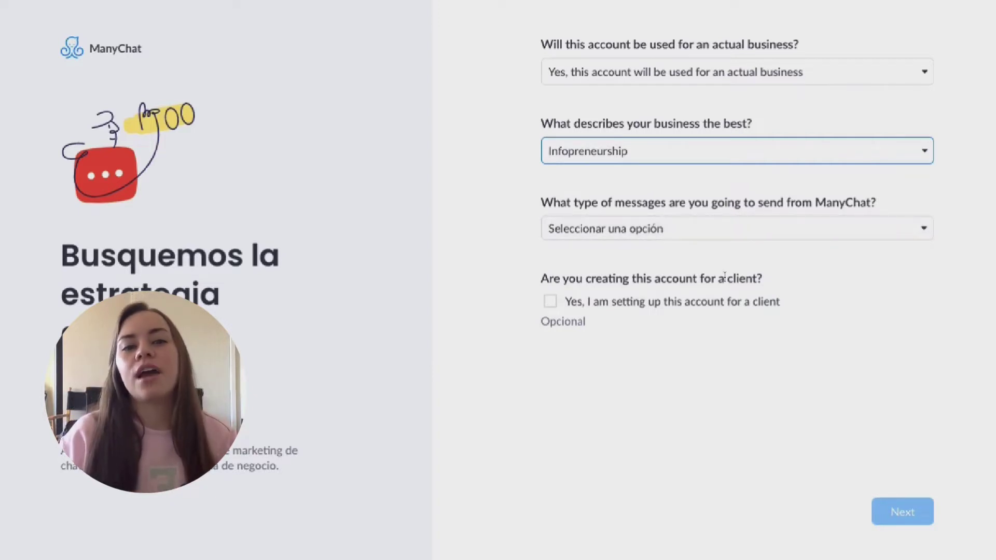
left_click(743, 229)
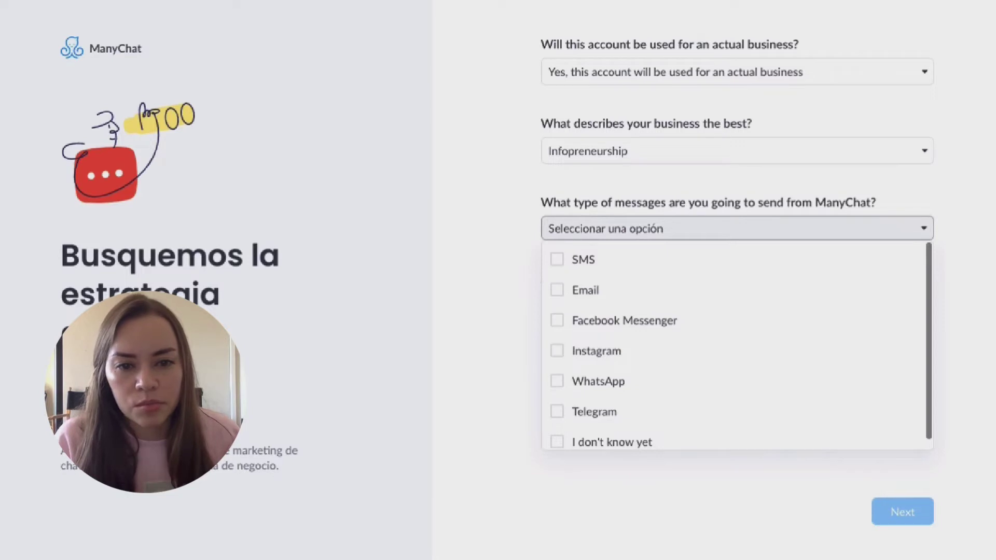
left_click(643, 359)
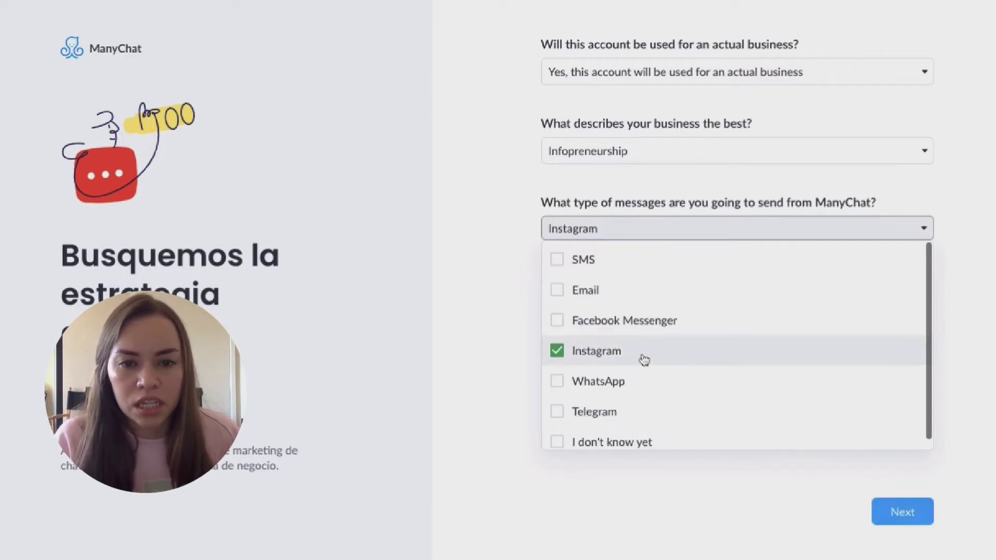
scroll(644, 359, "down", 1)
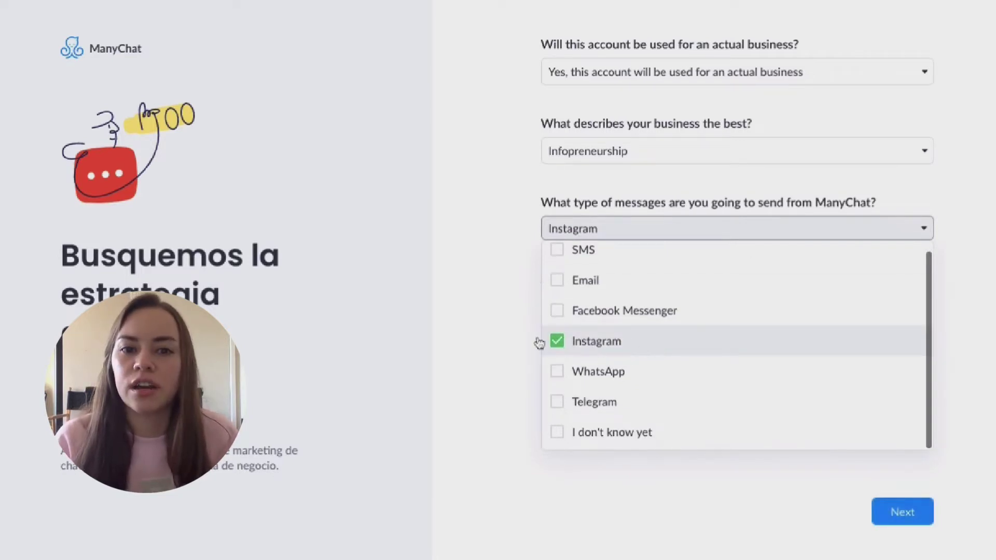
left_click(520, 336)
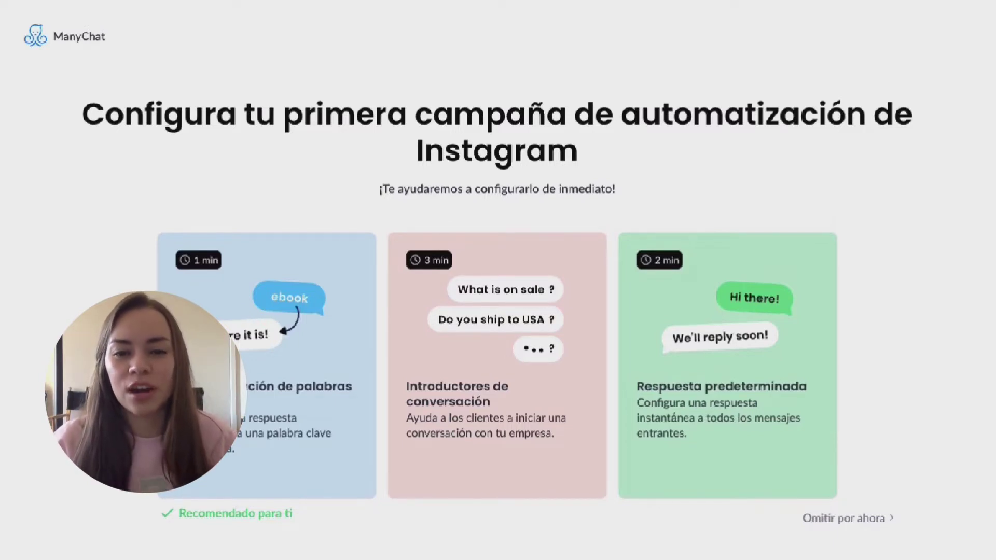
Step: Skip the first-campaign setup with 'Omitir por ahora' and dismiss the announcement pop-up
left_click(854, 524)
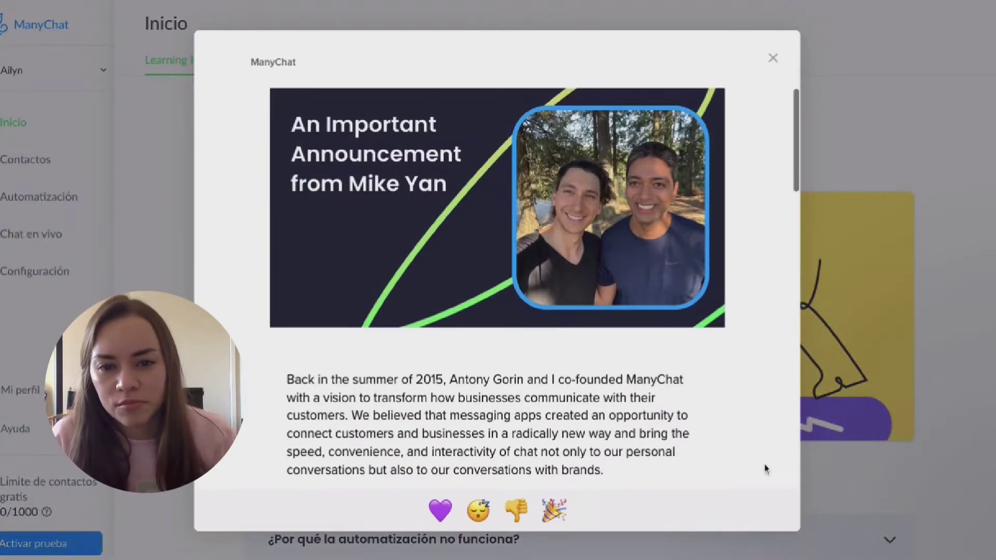
scroll(719, 438, "down", 15)
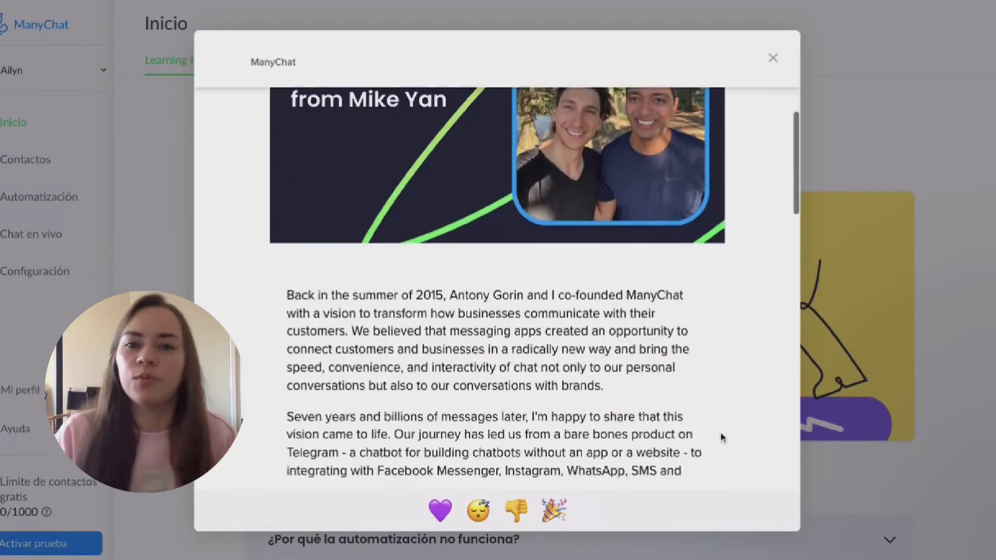
left_click(774, 65)
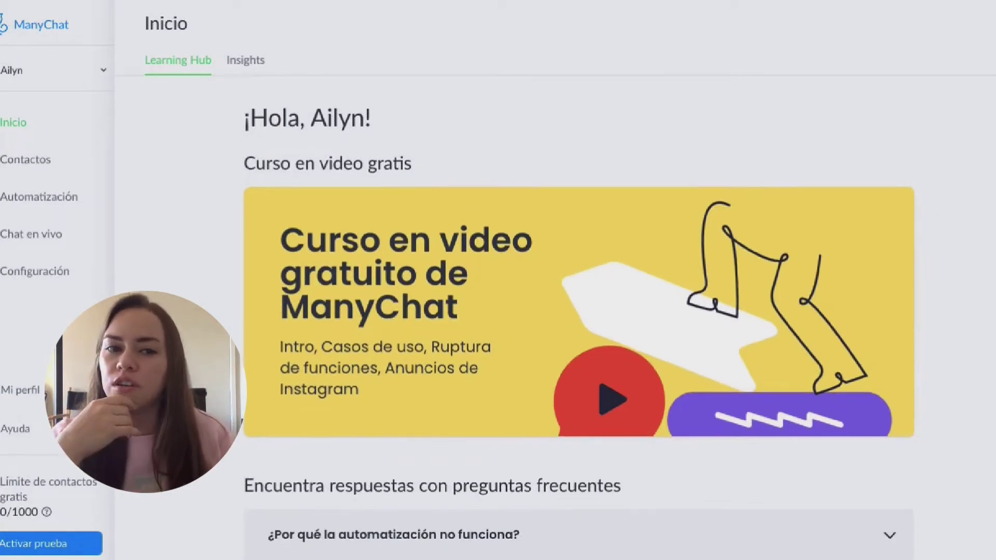
Step: Browse the Inicio learning hub, then open Automatización to view the empty Flujos list
scroll(579, 306, "down", 5)
scroll(578, 306, "down", 5)
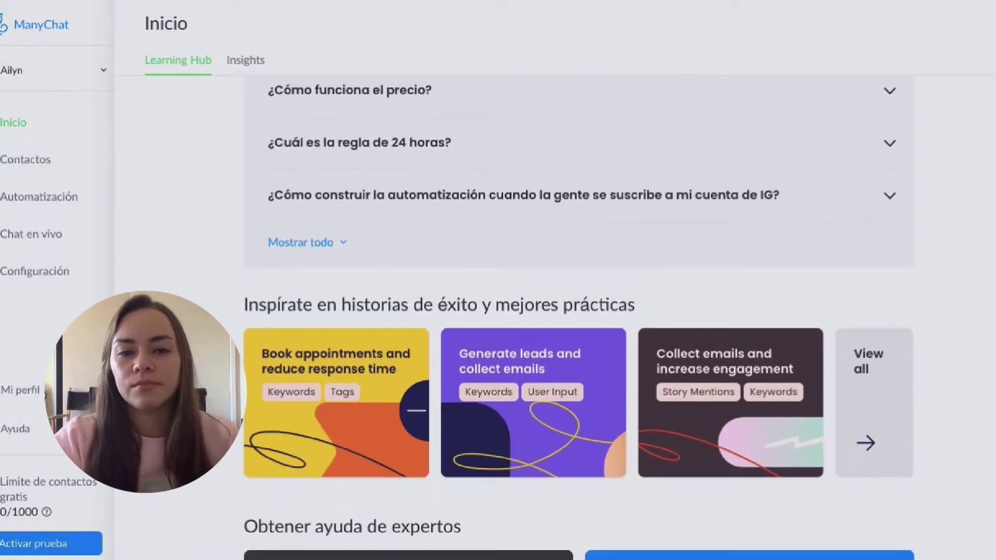
scroll(579, 306, "up", 4)
scroll(578, 306, "up", 6)
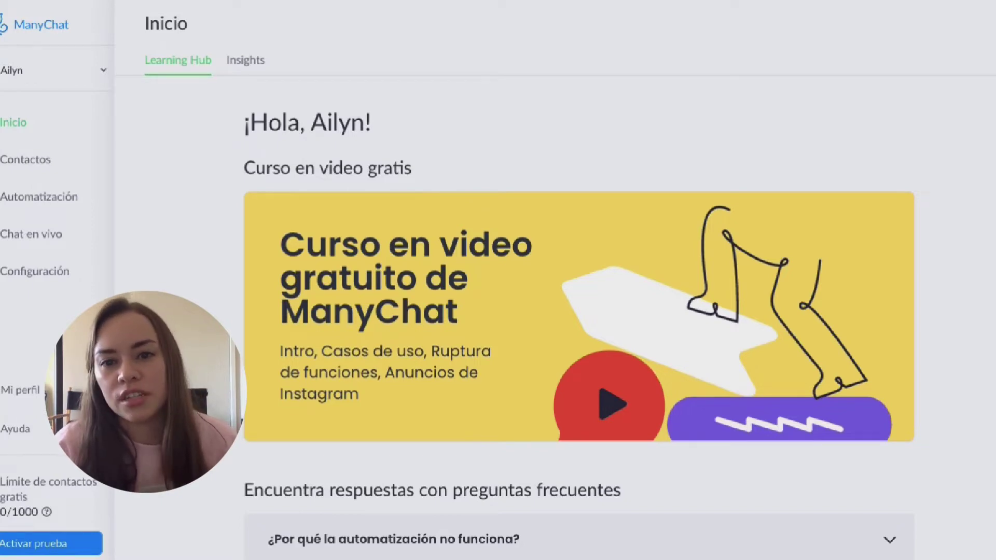
scroll(579, 326, "down", 3)
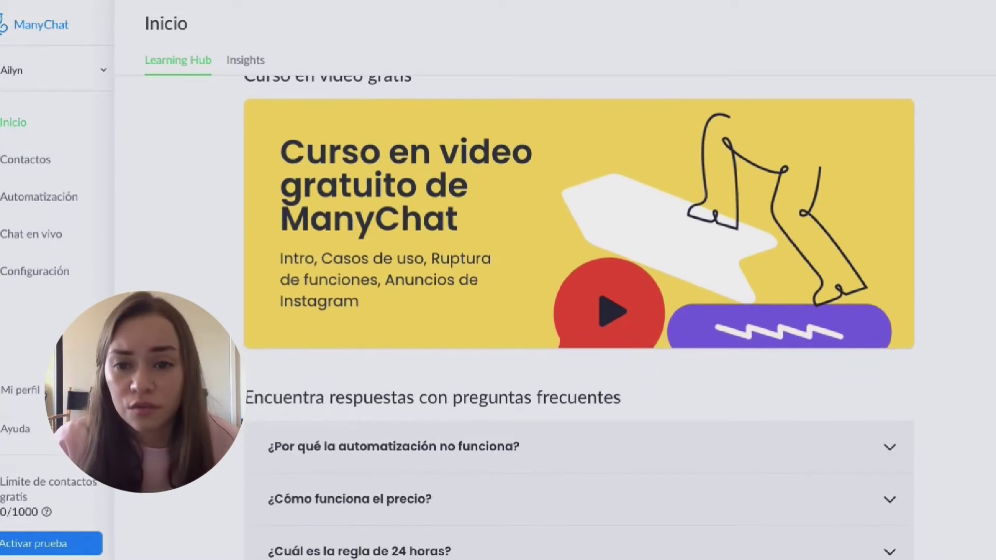
scroll(579, 316, "down", 4)
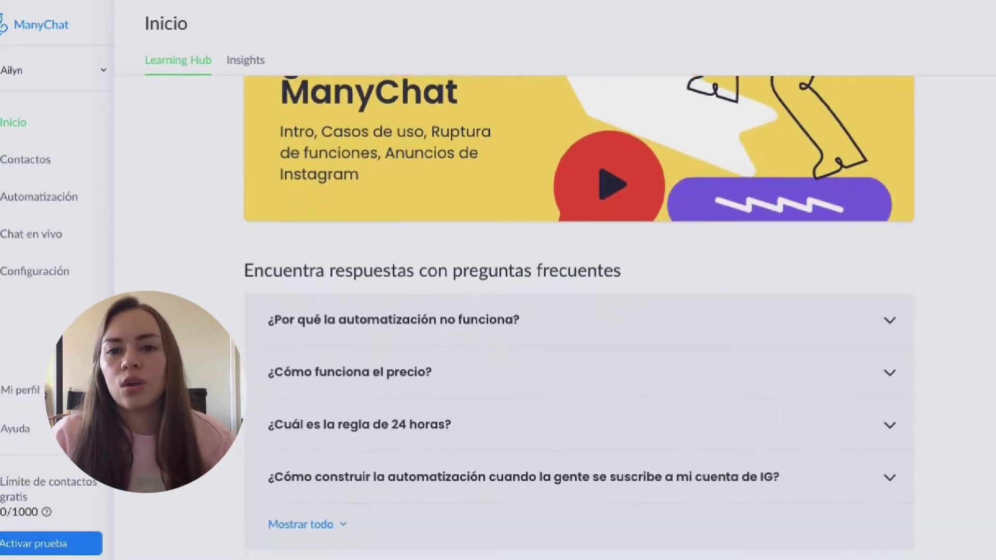
scroll(934, 225, "down", 4)
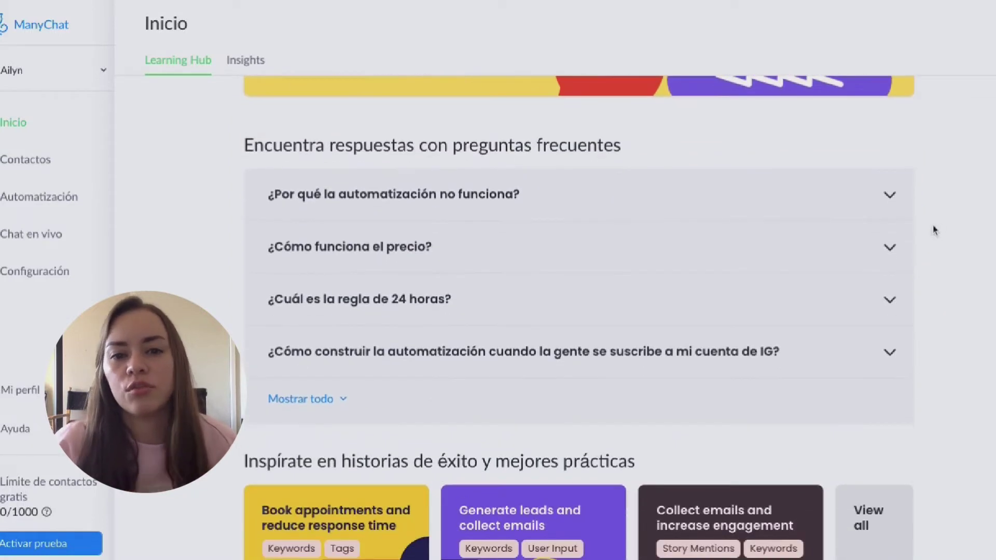
scroll(906, 227, "down", 4)
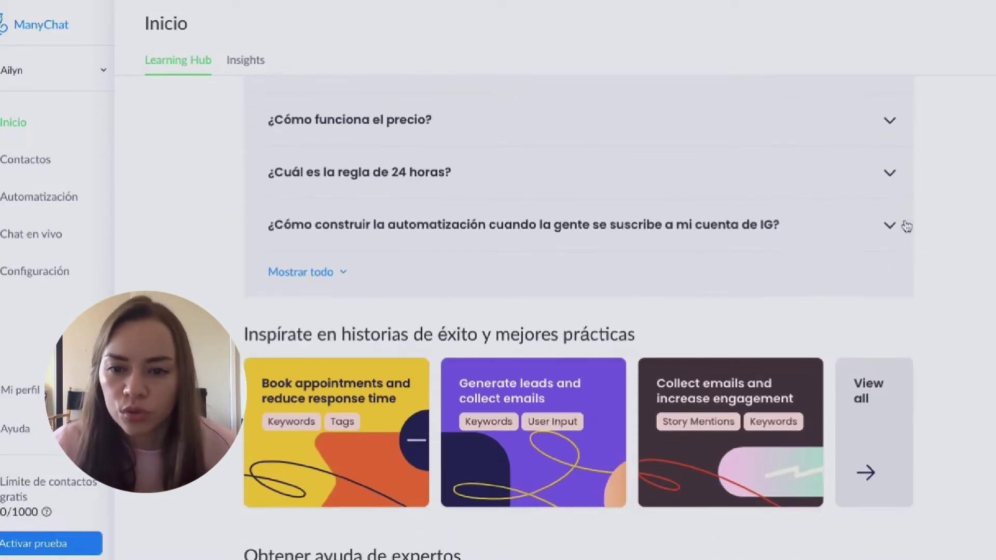
scroll(907, 224, "down", 4)
scroll(928, 283, "down", 2)
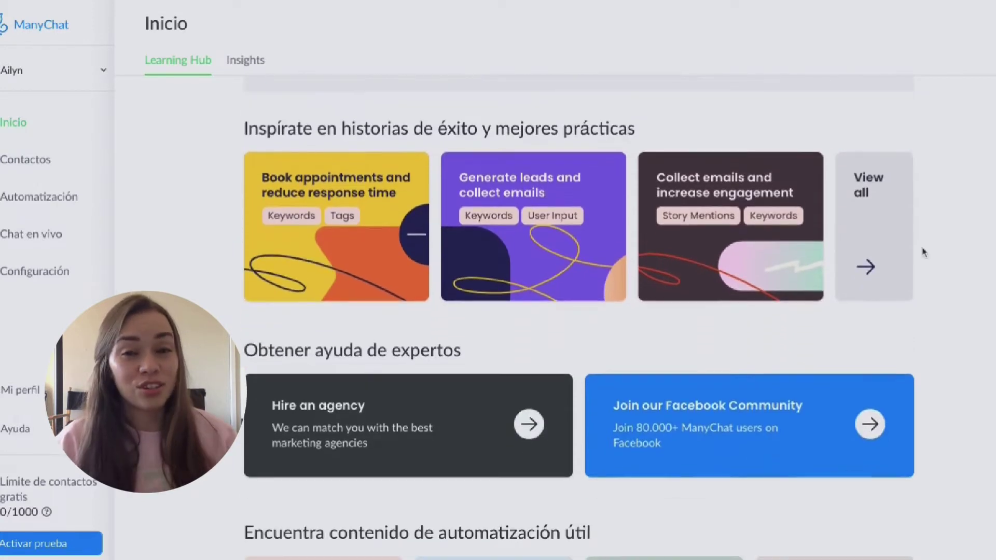
scroll(932, 283, "down", 3)
scroll(913, 283, "down", 3)
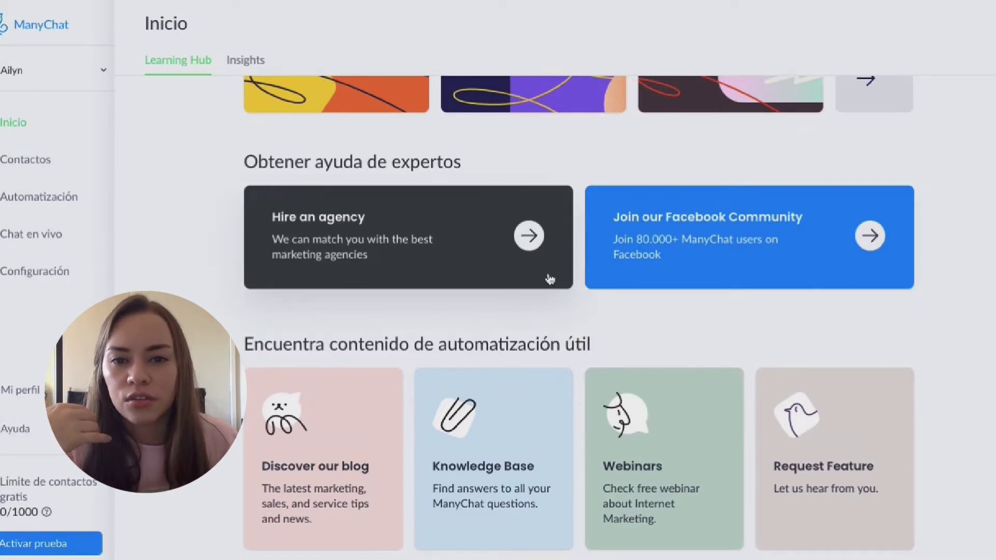
scroll(550, 279, "down", 3)
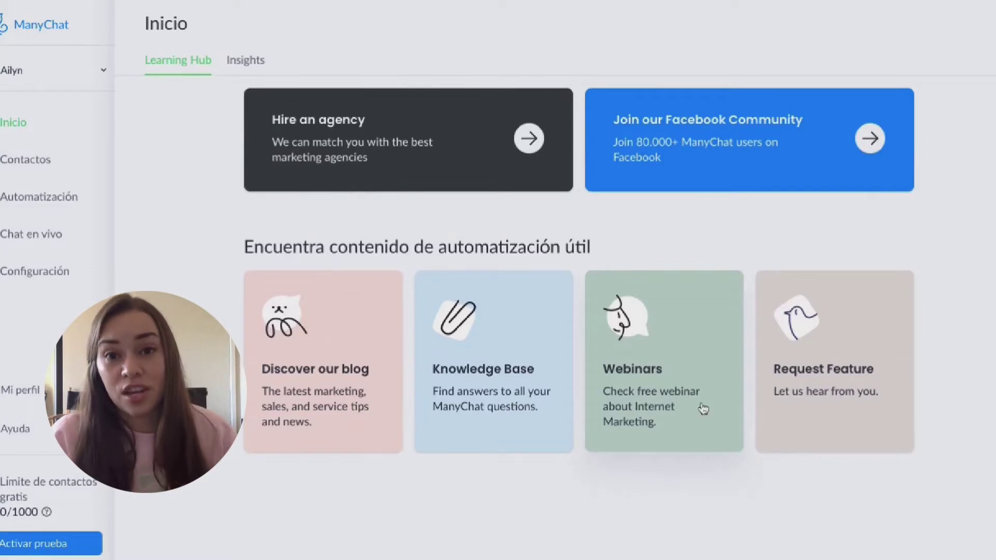
scroll(702, 409, "up", 7)
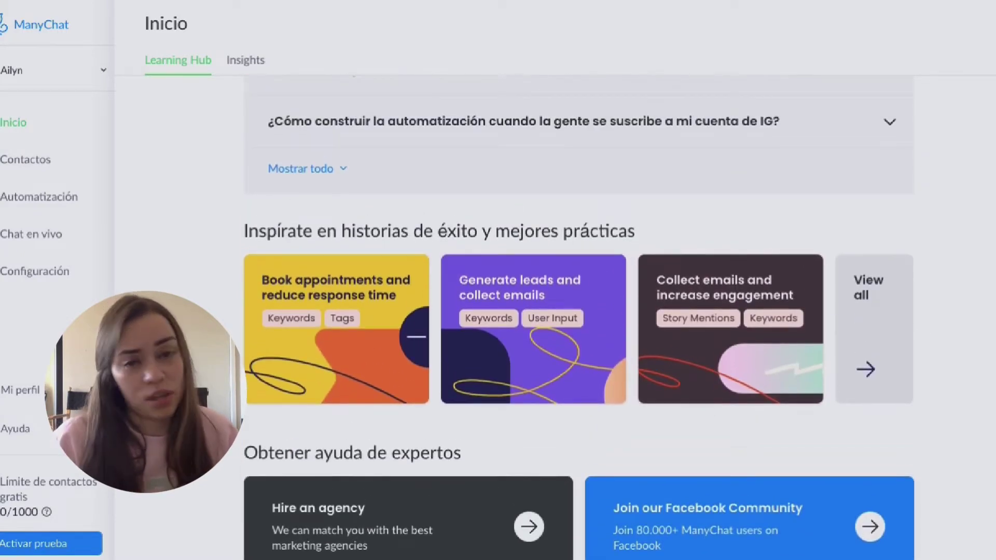
scroll(649, 314, "up", 8)
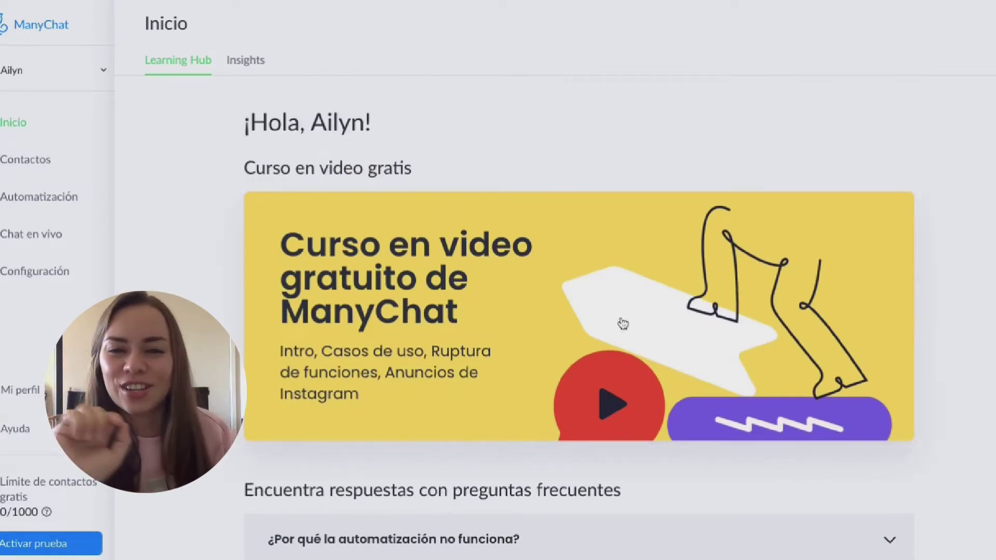
scroll(623, 326, "down", 4)
scroll(622, 323, "down", 3)
scroll(622, 322, "up", 6)
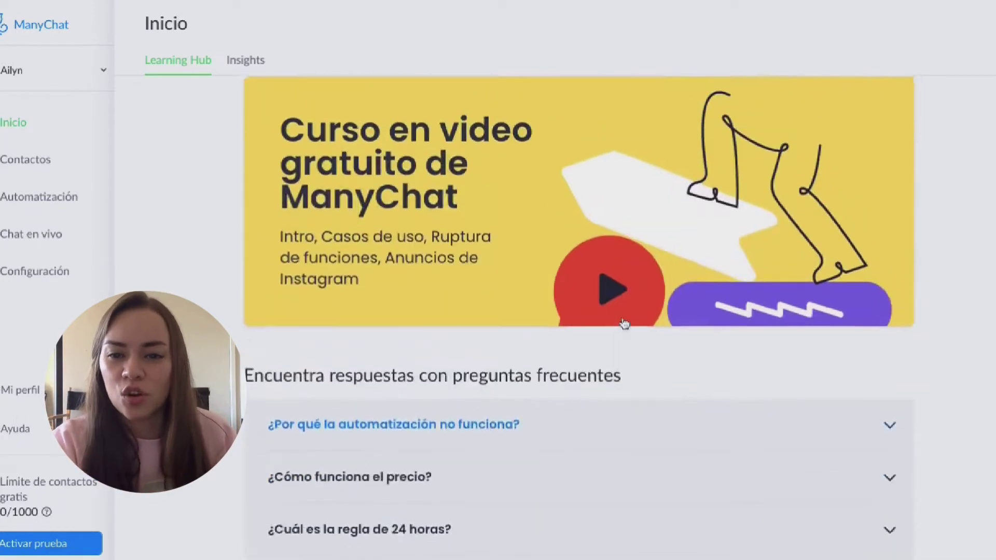
scroll(624, 324, "down", 6)
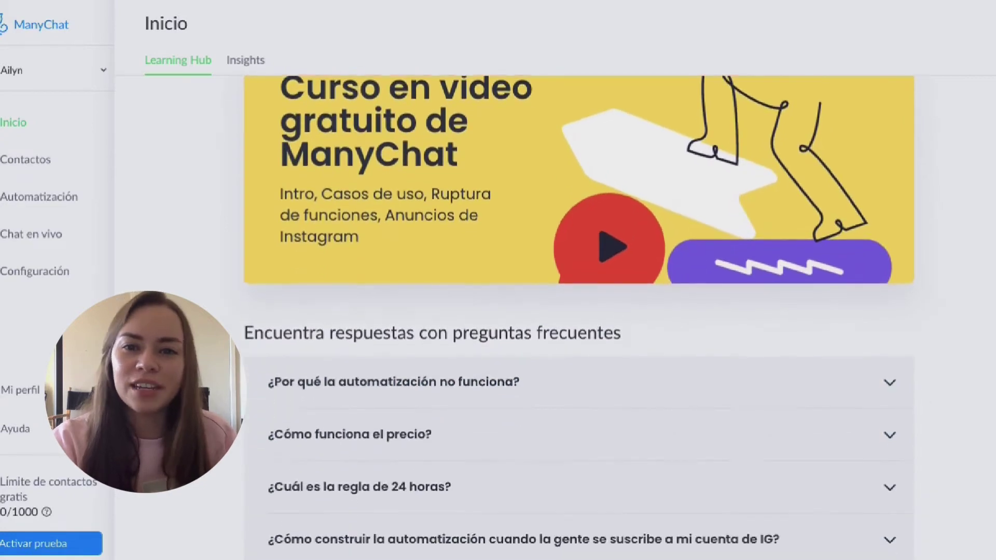
scroll(534, 363, "down", 7)
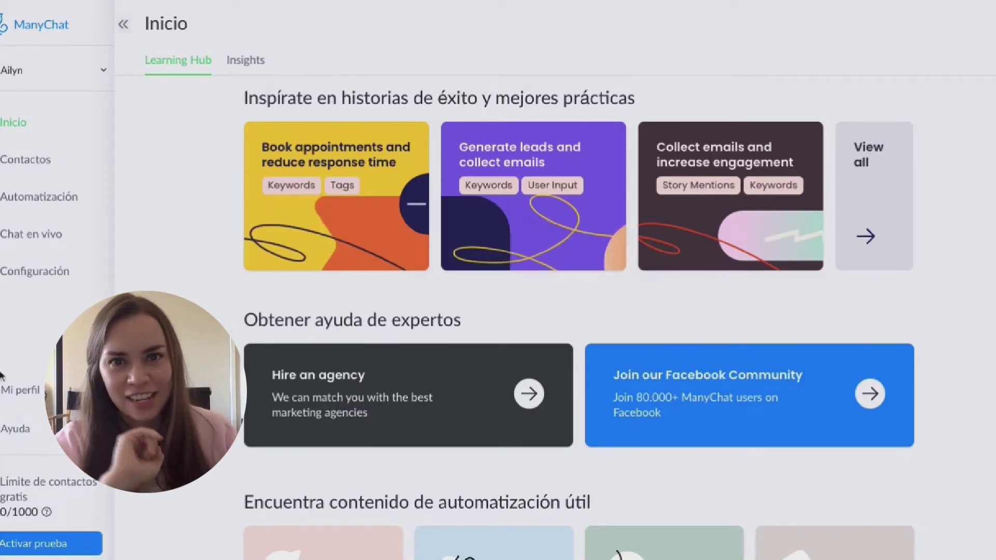
scroll(578, 321, "down", 5)
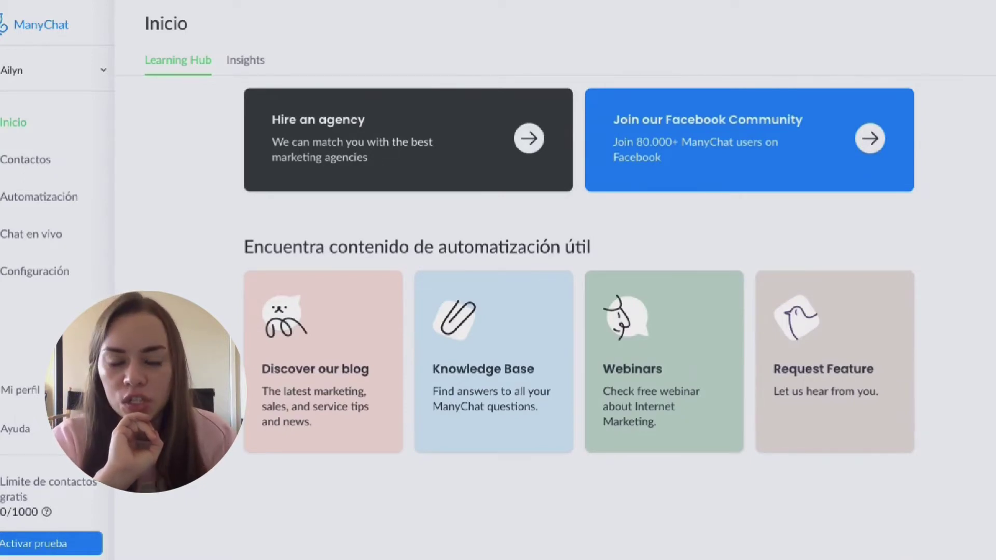
left_click(49, 207)
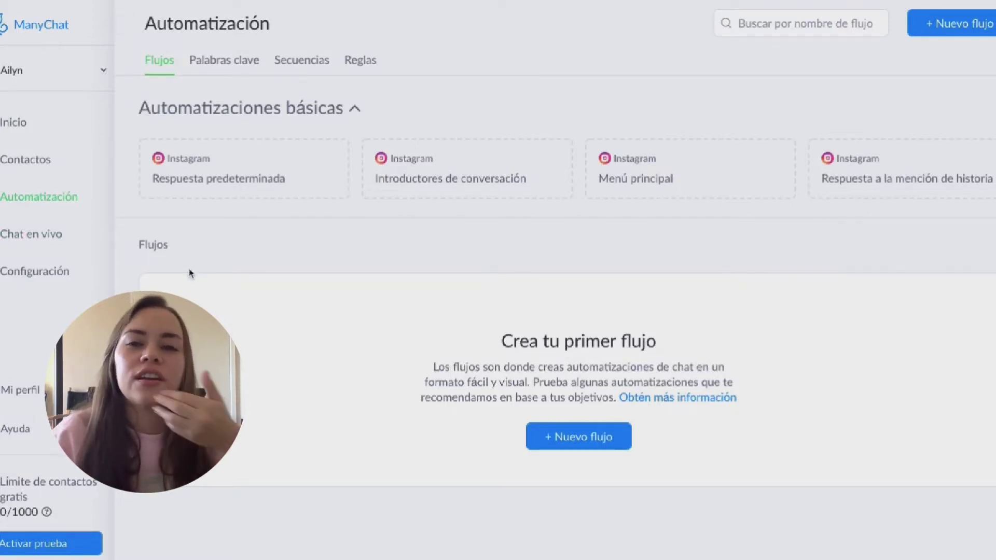
Step: Start a new flow from the 'Crea tu primer flujo' card to bring up the templates
left_click(607, 444)
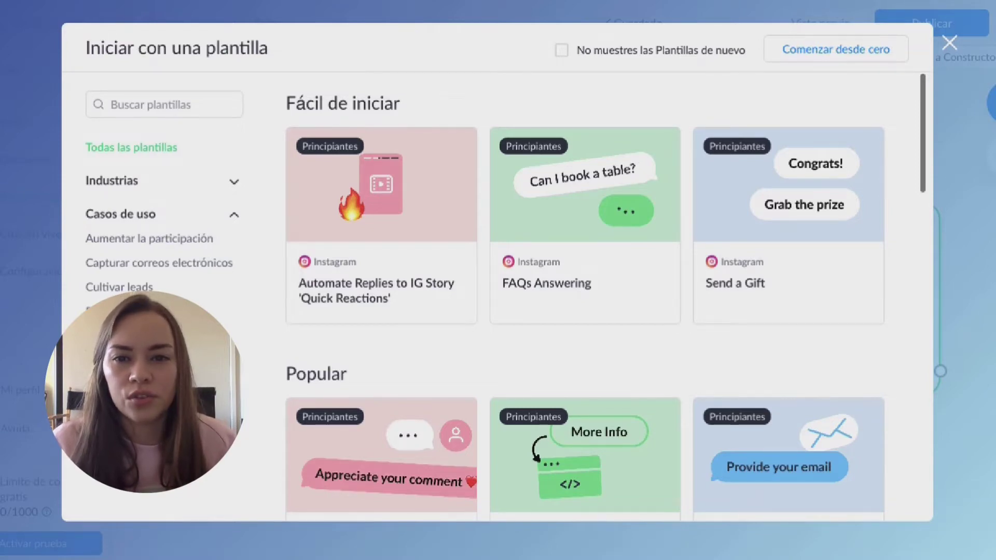
Step: Filter templates by use case and create the flow from the Redirect Customers to Landing Page template
left_click(119, 312)
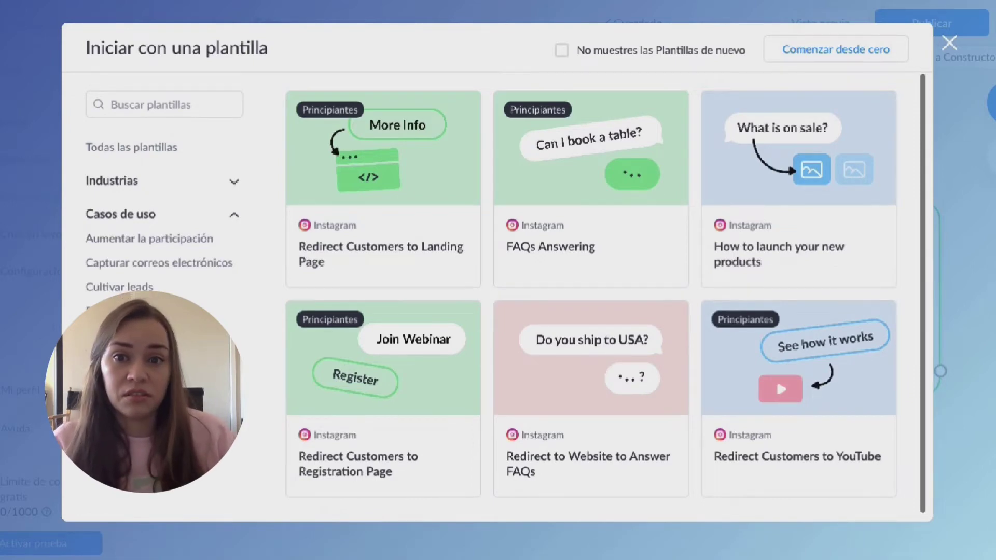
mouse_move(423, 218)
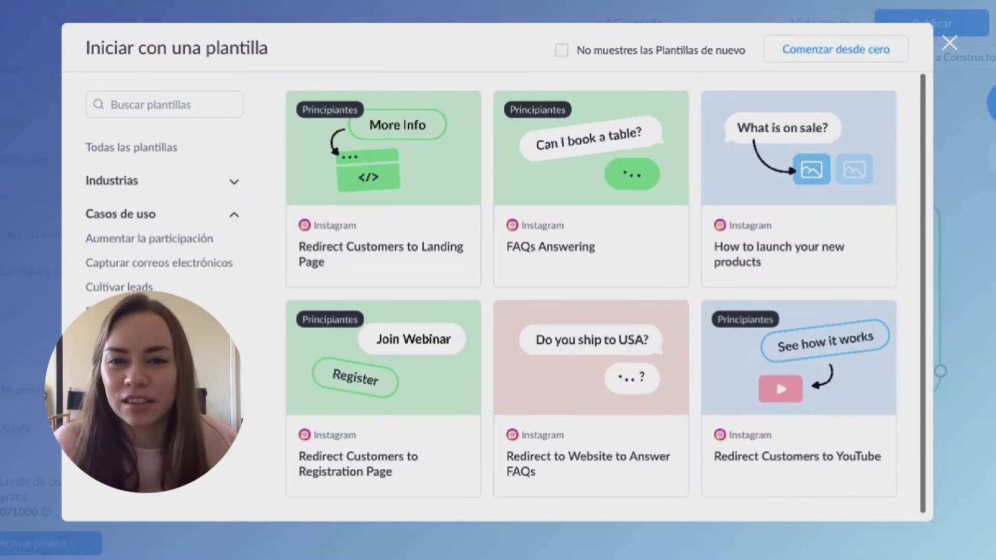
mouse_move(411, 138)
left_click(408, 230)
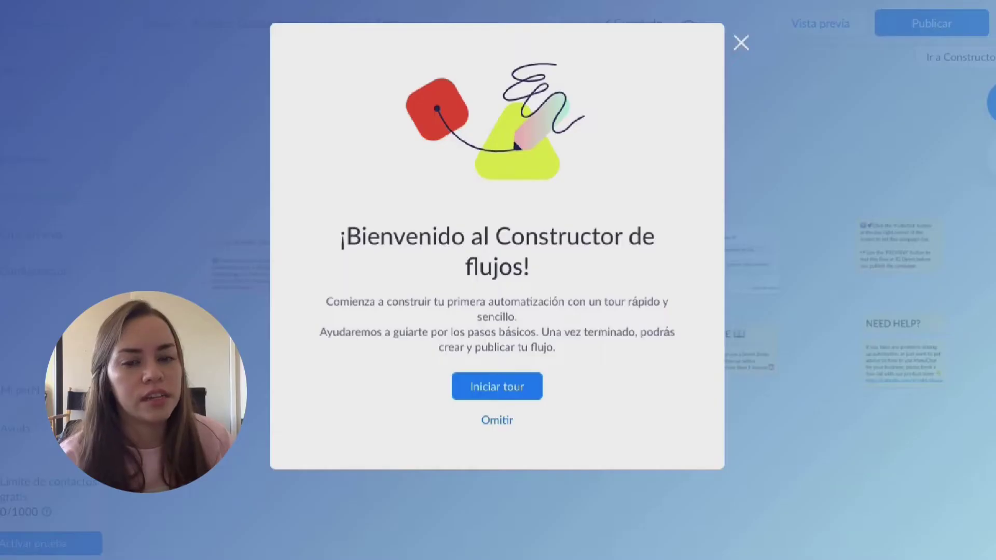
Step: Step through the builder's guided tour and close the welcome message to begin editing
left_click(495, 389)
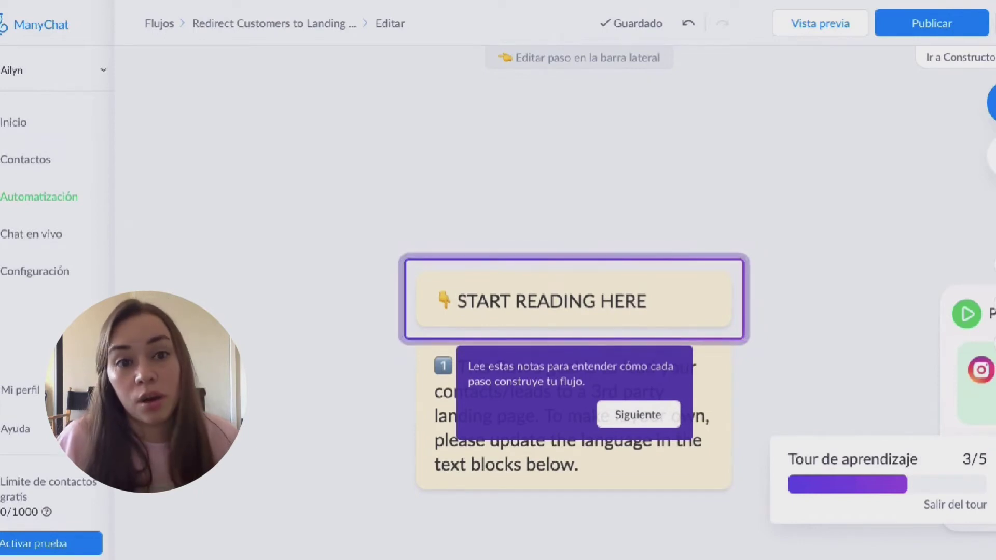
left_click(638, 414)
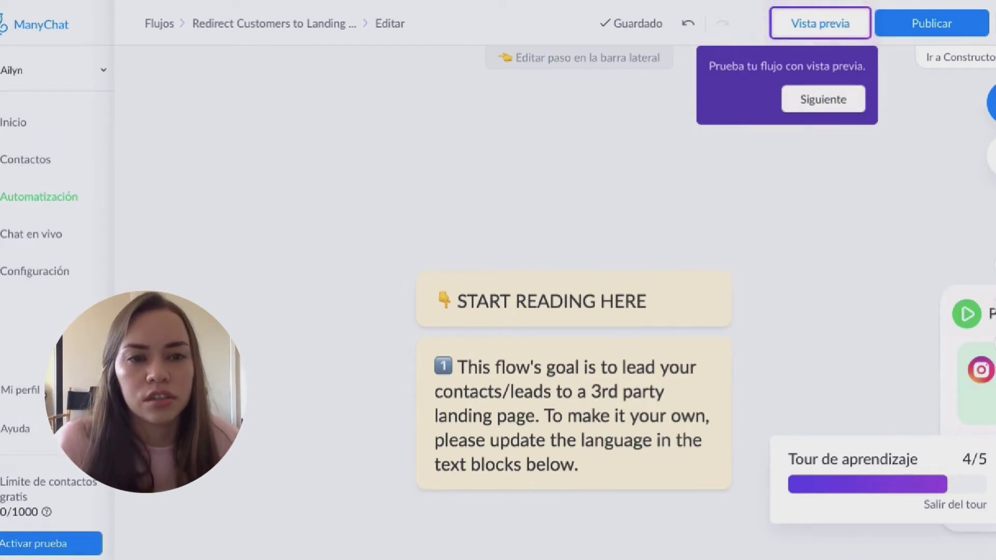
left_click(842, 105)
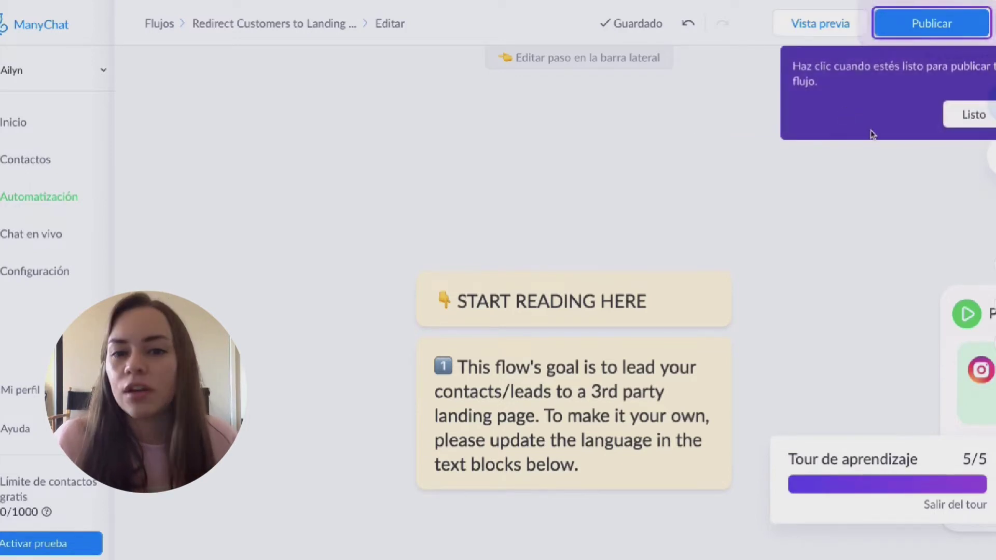
left_click(974, 115)
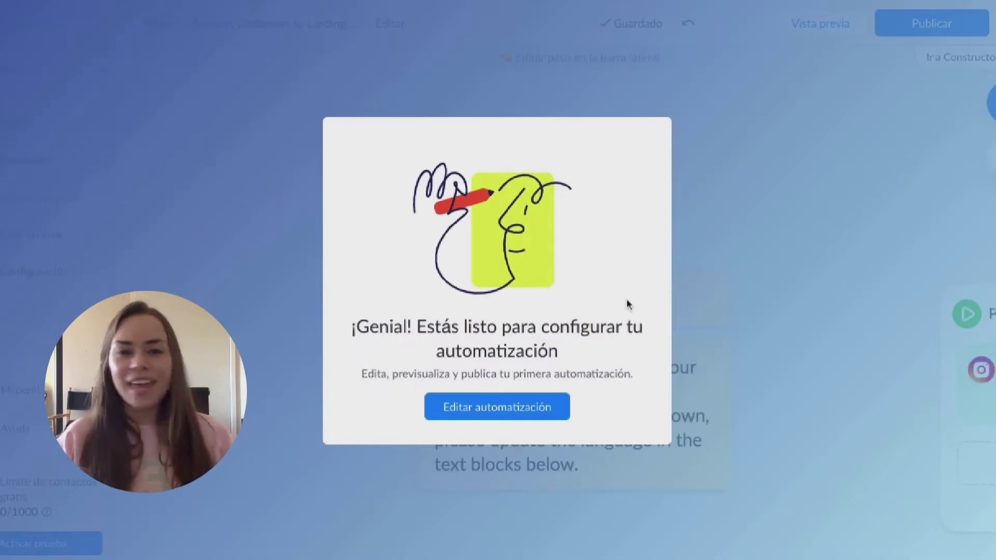
left_click(556, 414)
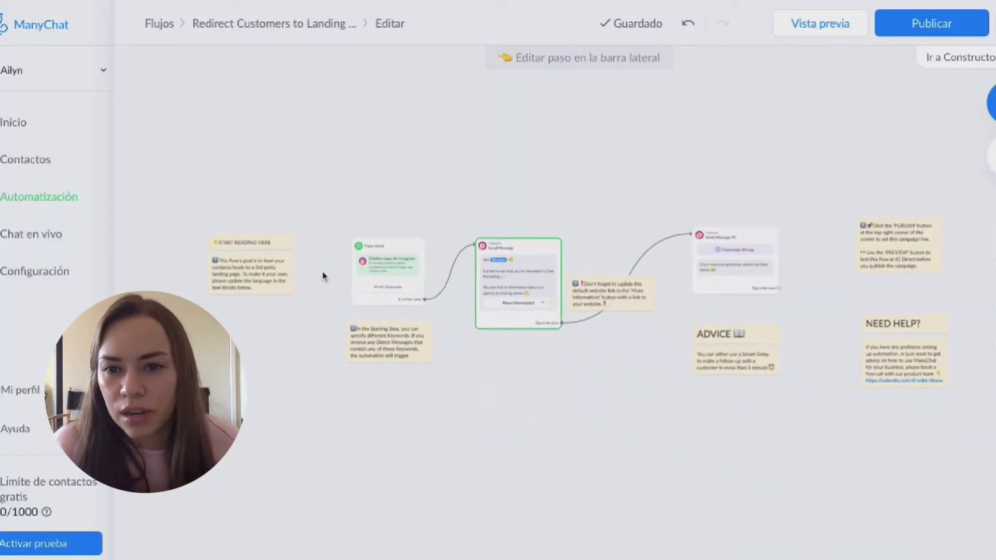
Step: Set the Paso inicial trigger to 'Palabra clave de Instagram' and view the keyword-matching options
left_click(369, 277)
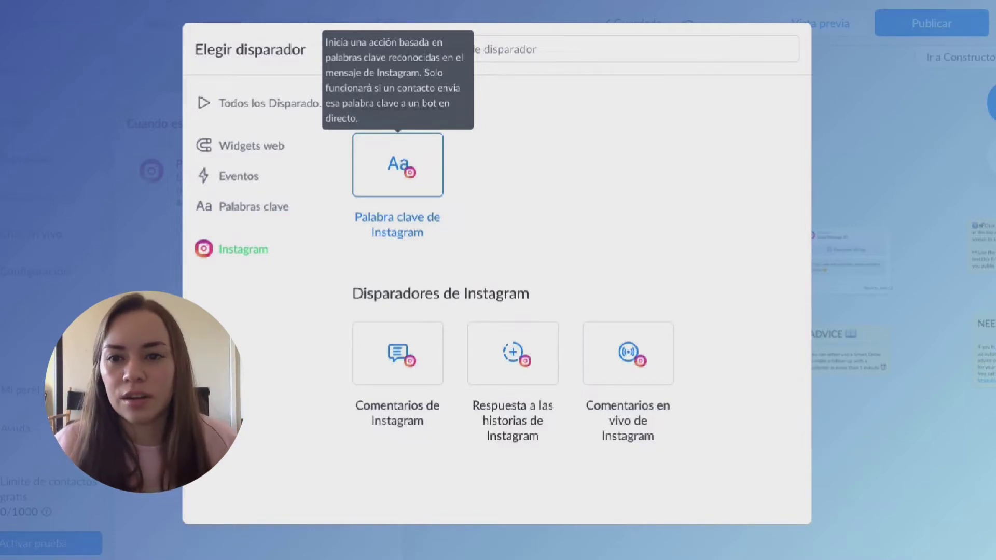
left_click(438, 170)
left_click(197, 133)
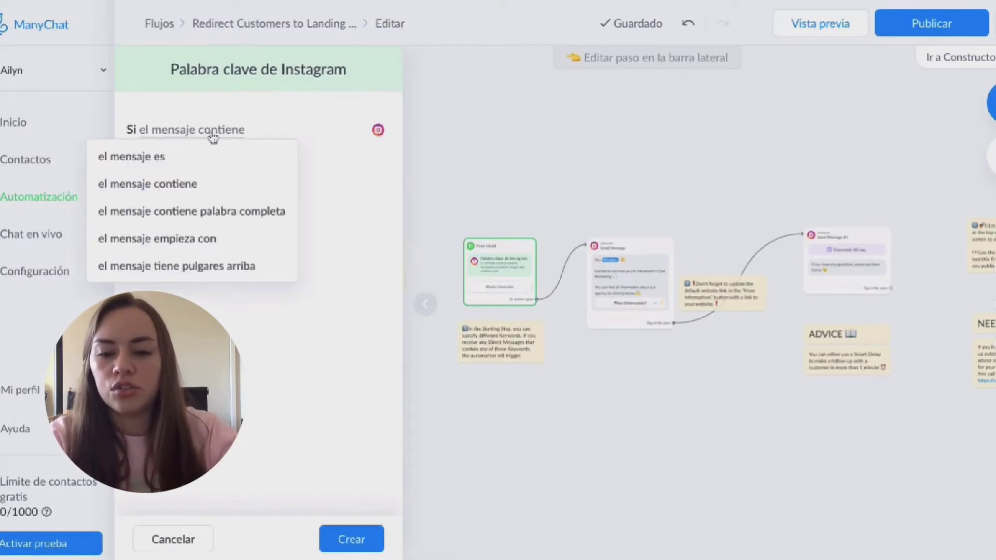
Step: Keep 'el mensaje contiene', add 'Shopify' as the first keyword, and begin a second keyword
left_click(340, 220)
left_click(217, 167)
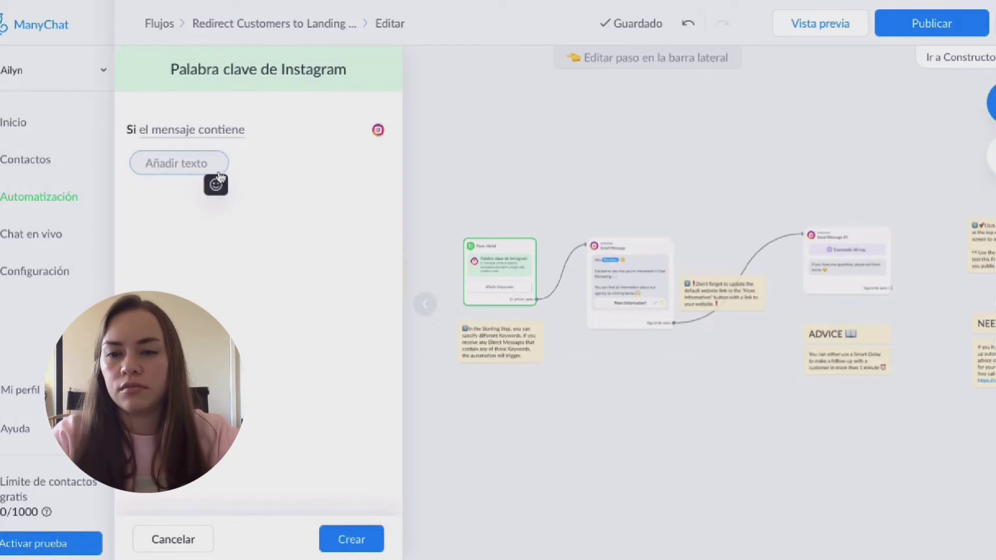
type("shopify")
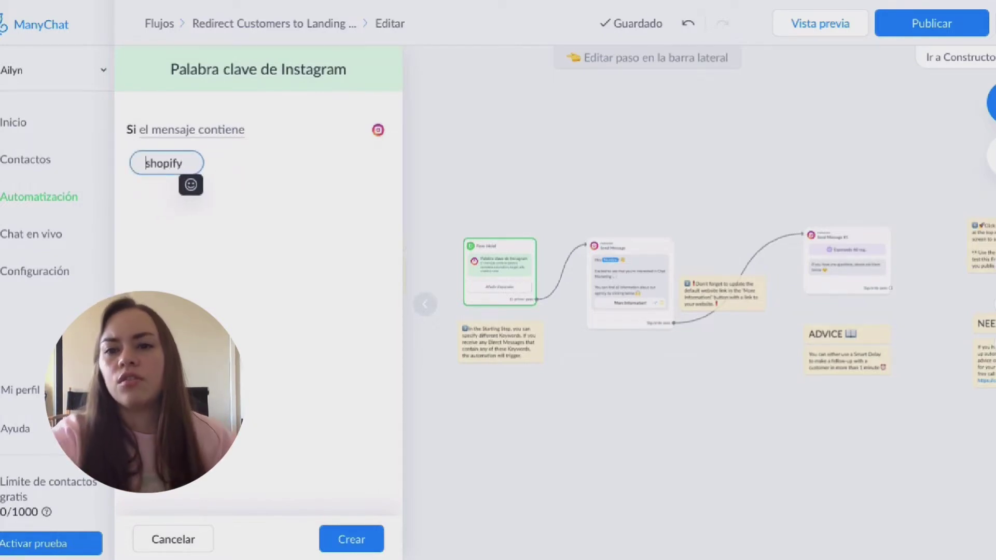
key("Home")
key("Delete")
type("S")
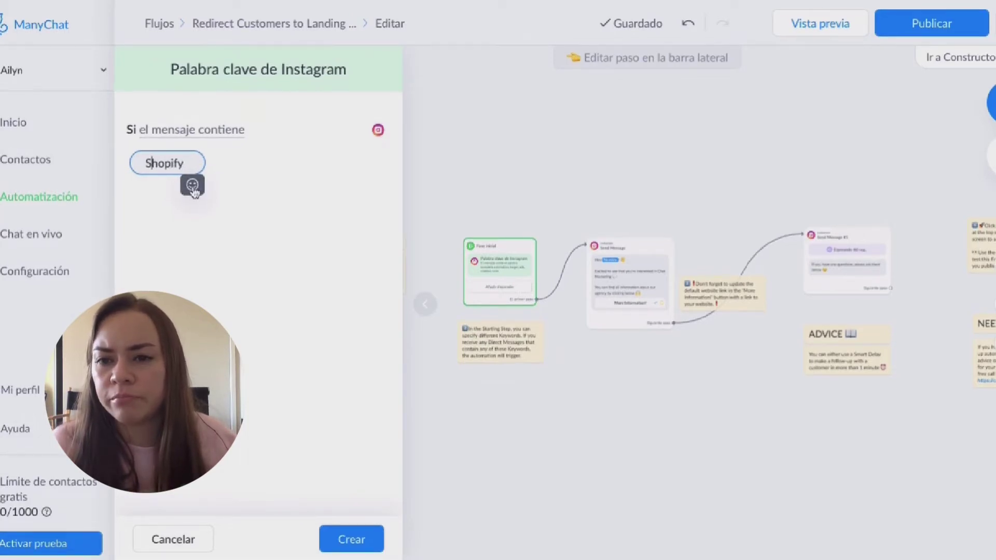
left_click(193, 187)
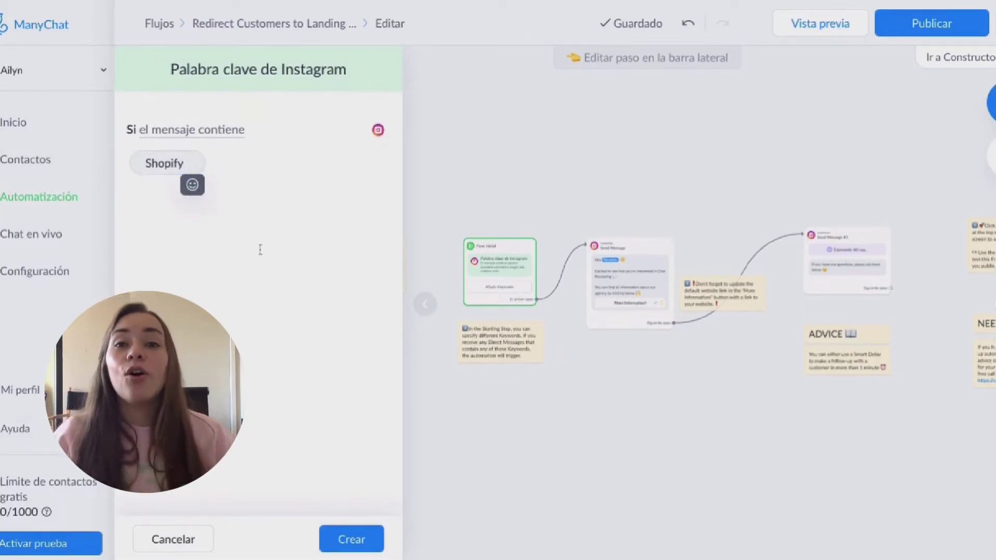
left_click(202, 189)
left_click(245, 186)
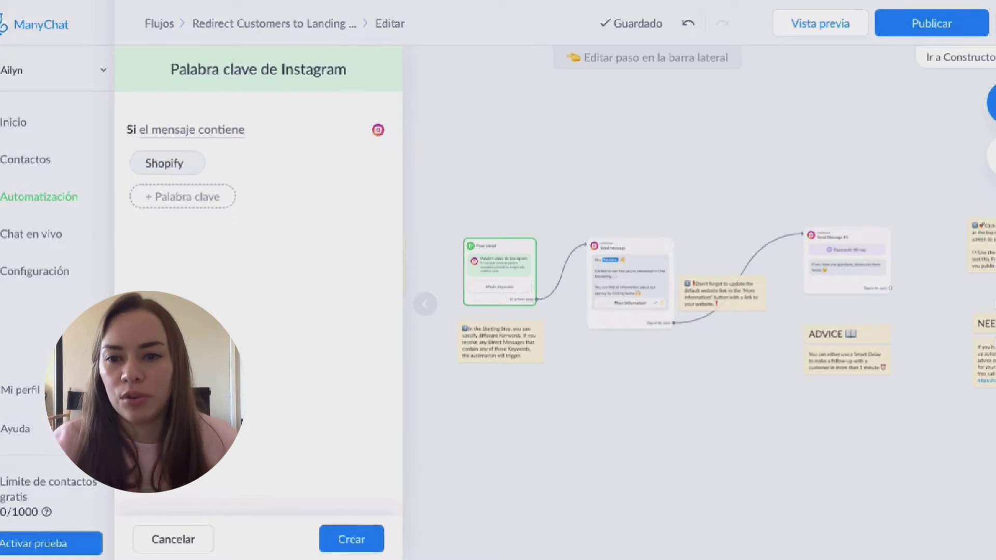
left_click(213, 202)
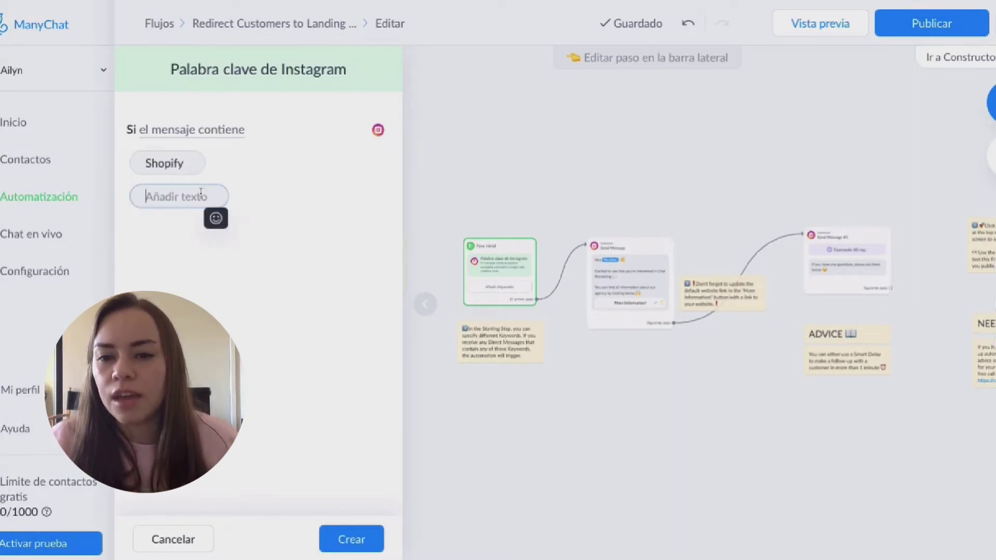
Step: Try a blue heart emoji as the second keyword, then remove it
left_click(217, 218)
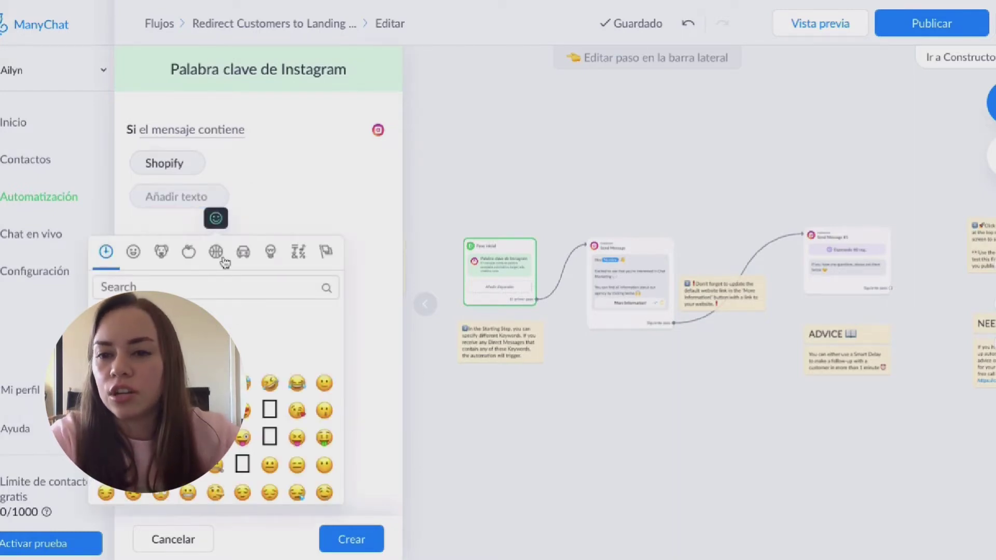
scroll(241, 328, "down", 5)
left_click(196, 288)
type("heart")
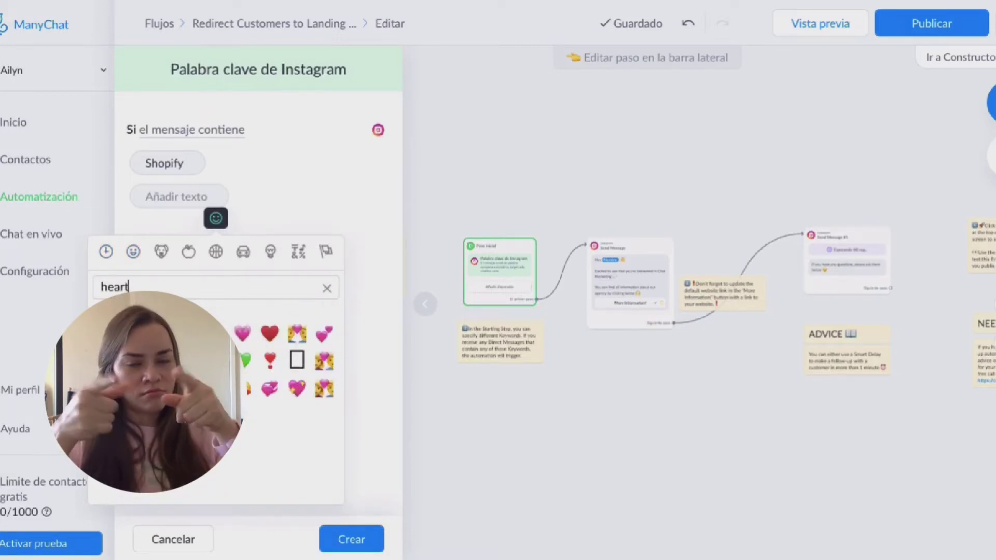
left_click(214, 360)
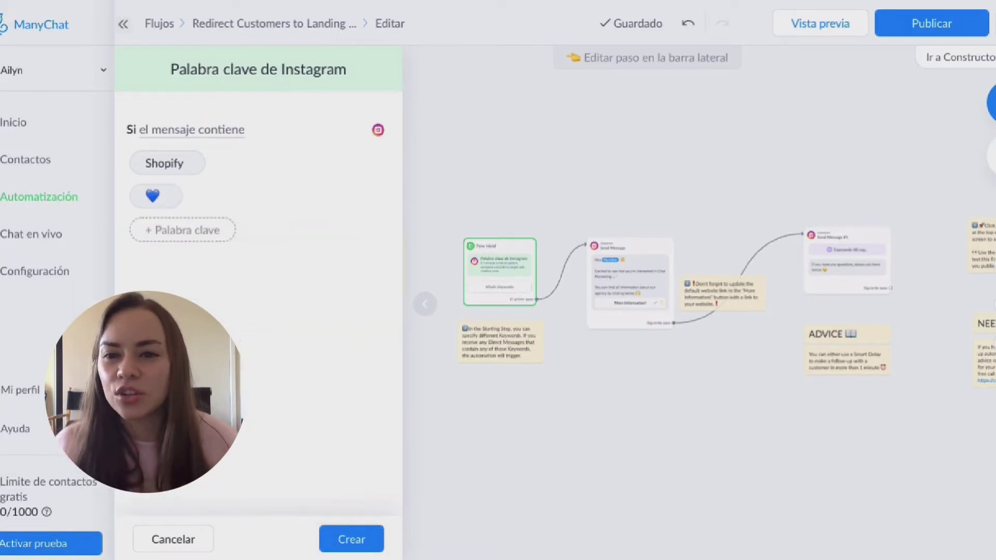
left_click(174, 200)
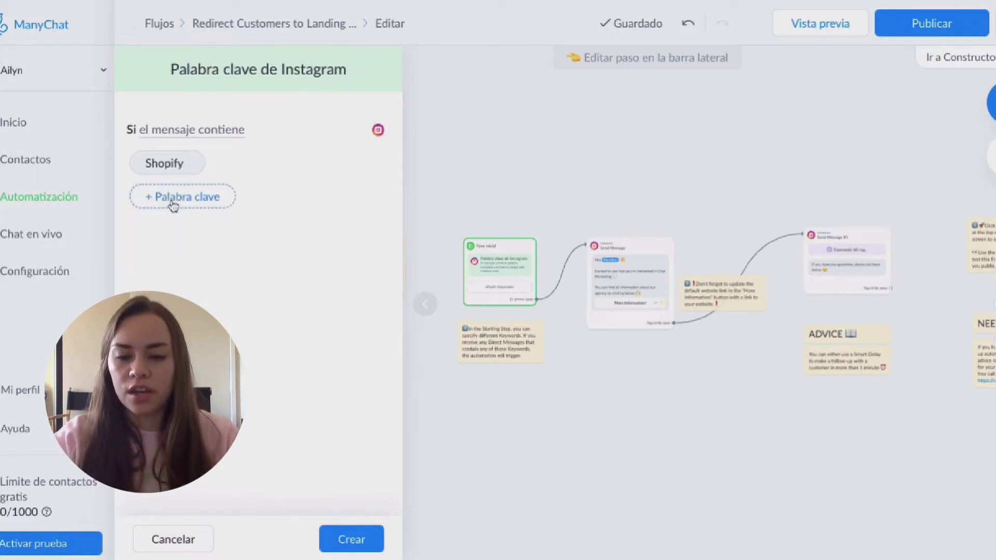
Step: Add a green heart 💚 as the second keyword and create the Instagram keyword trigger
left_click(175, 202)
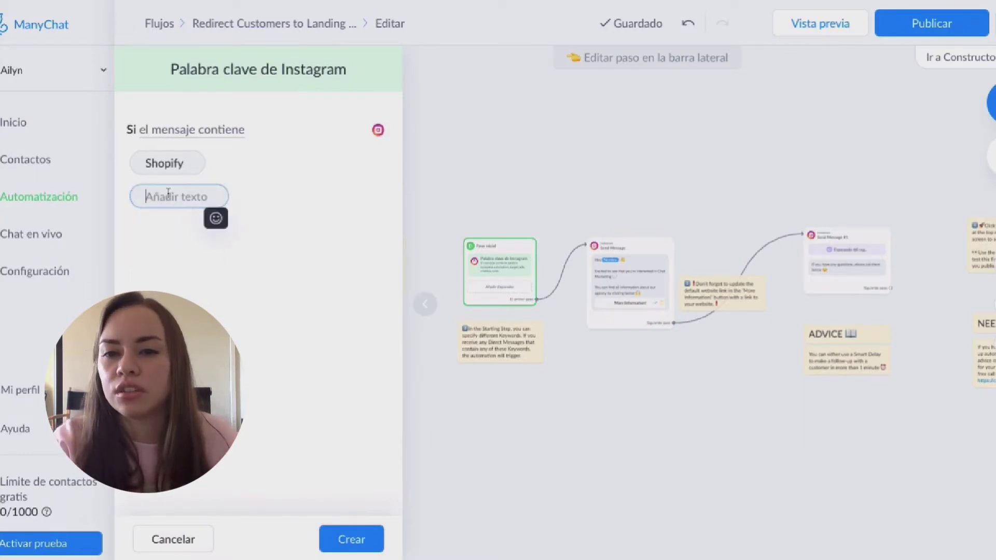
type("heart")
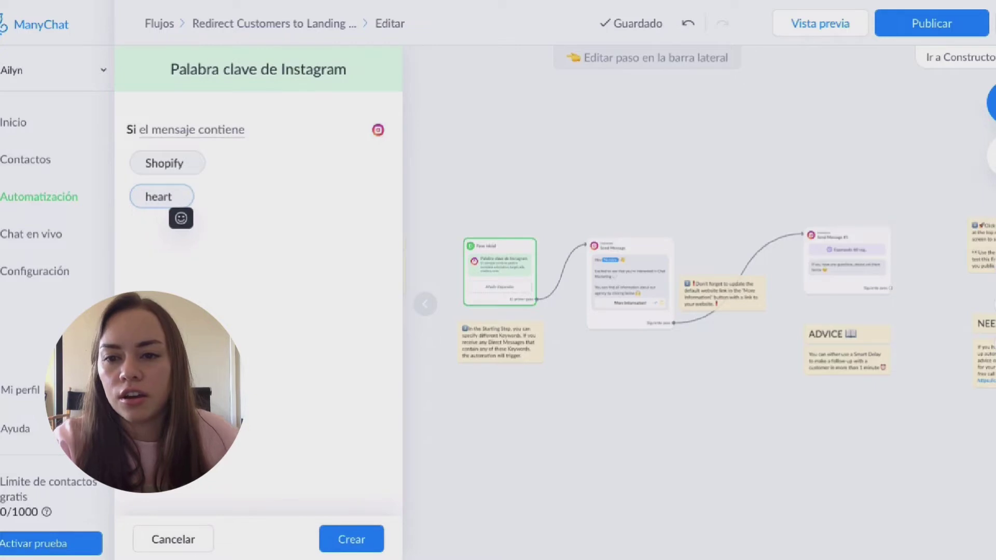
left_click(180, 219)
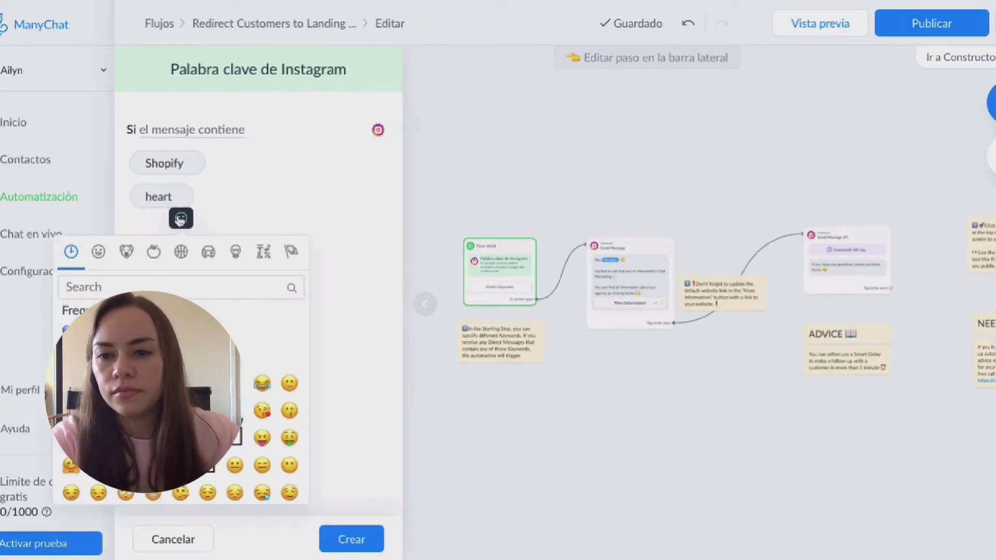
left_click(110, 289)
type("h")
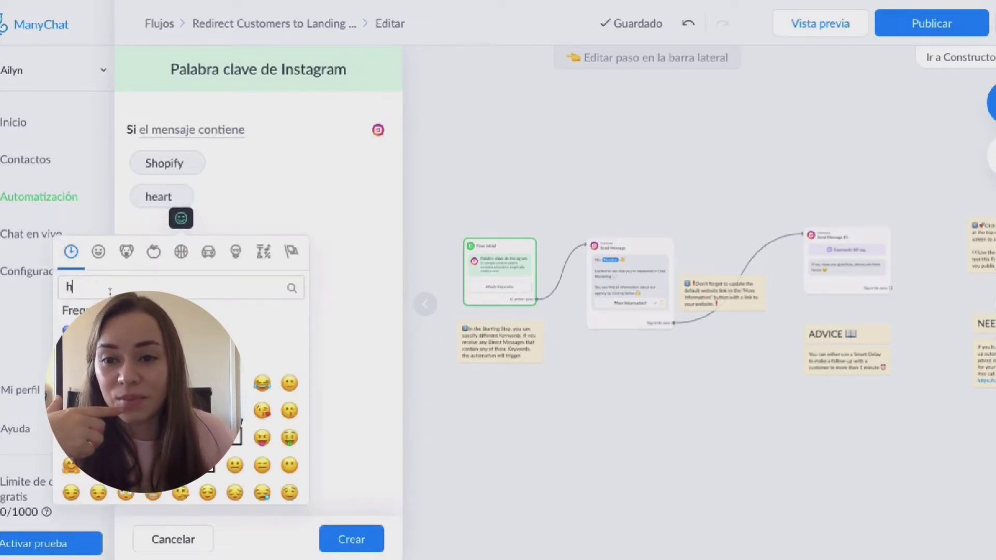
type("eart")
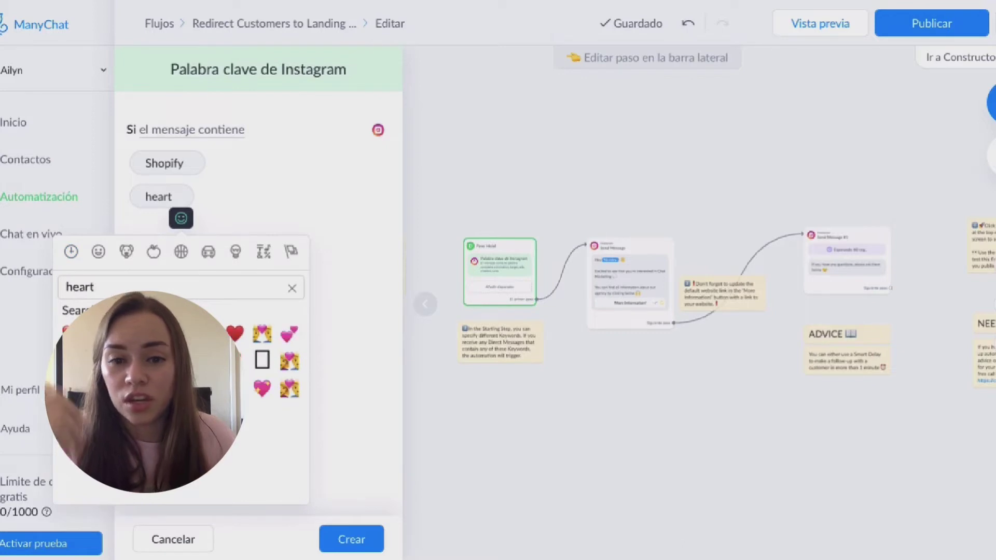
left_click(234, 360)
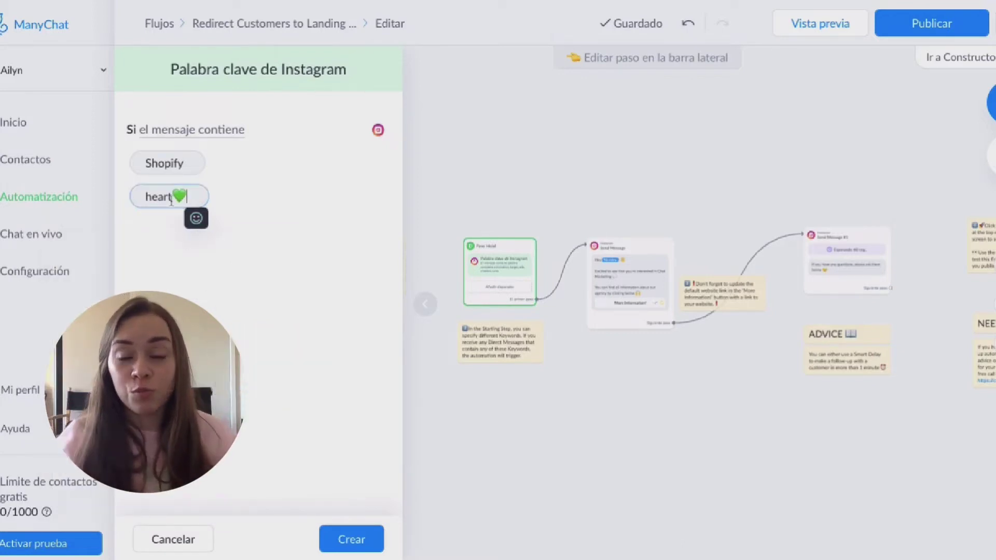
left_click_drag(173, 197, 143, 210)
key("BackSpace")
left_click(254, 227)
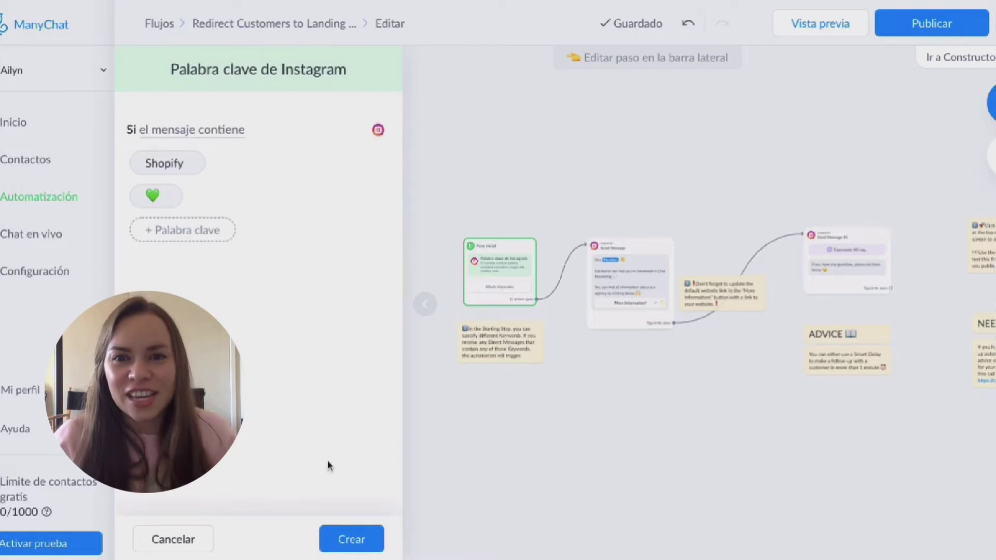
left_click(361, 542)
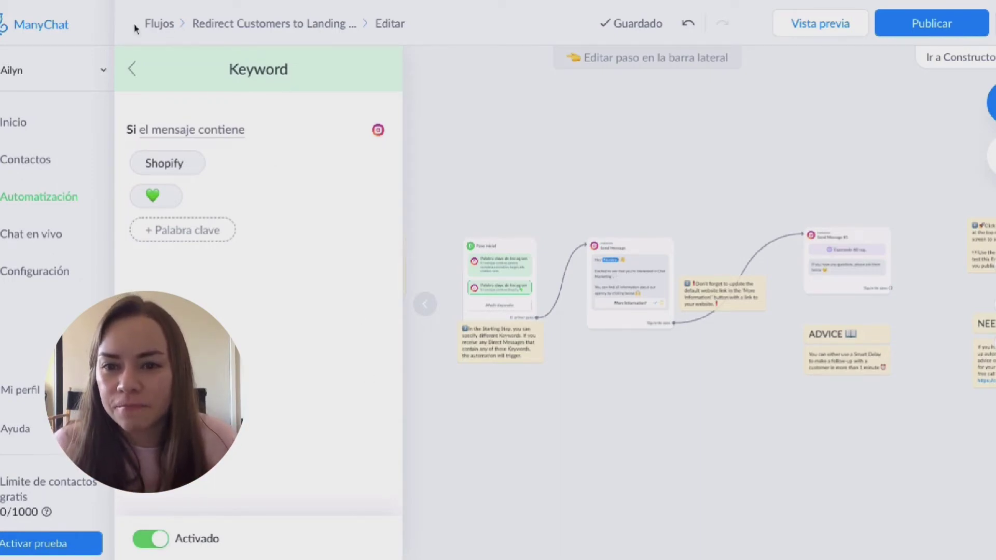
Step: Return from the trigger to the Paso inicial list and open the greeting Send Message step
left_click(132, 70)
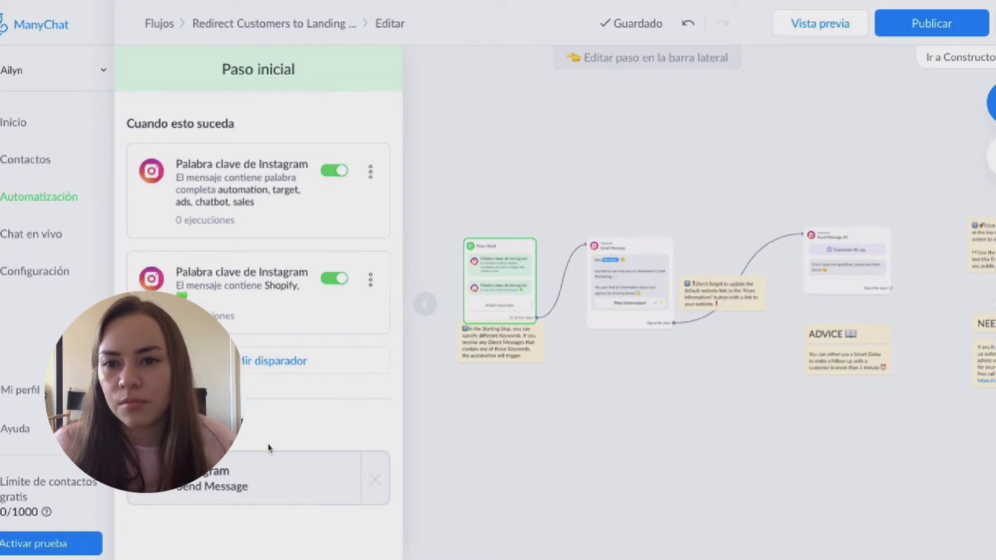
left_click(277, 473)
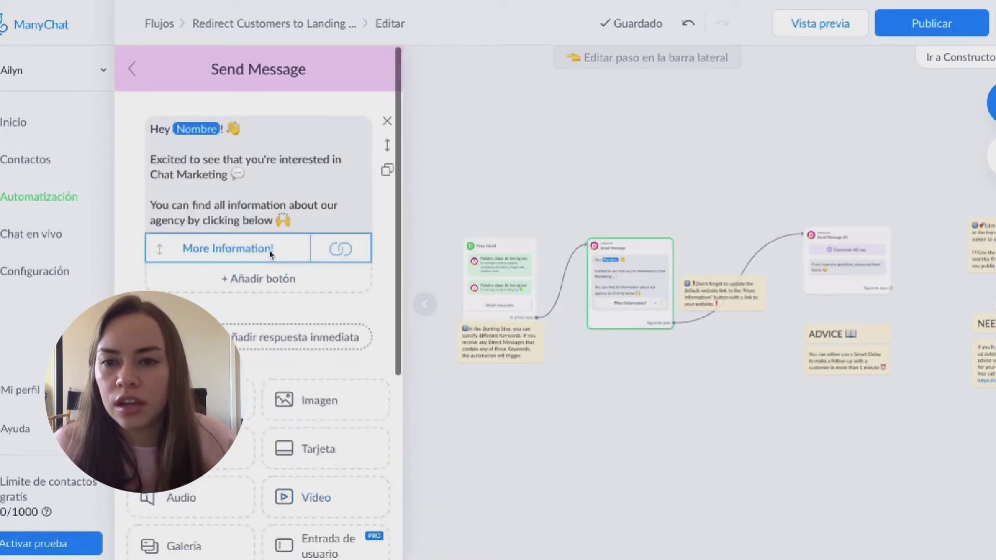
Step: Change the reply's greeting from 'Hey' to 'Hola'
scroll(269, 185, "down", 3)
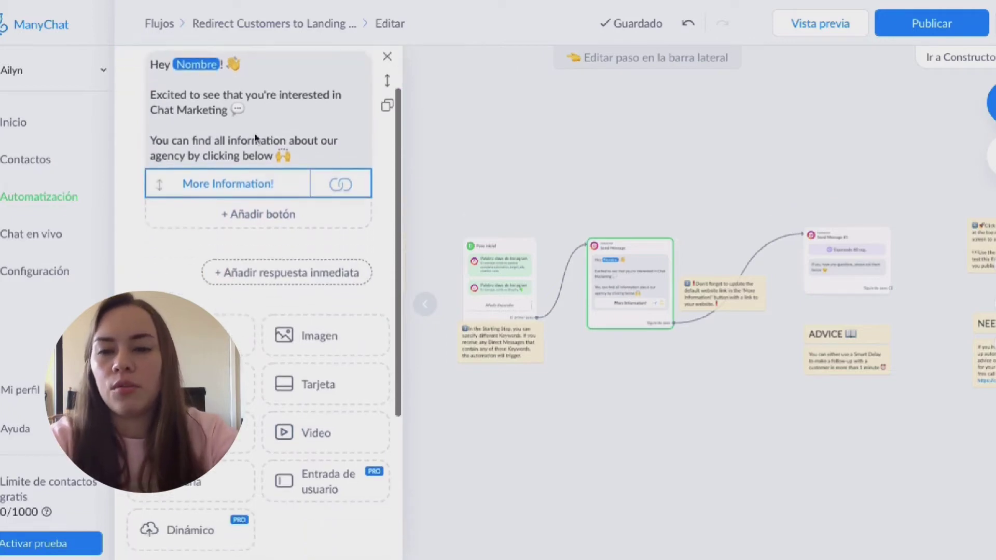
scroll(253, 134, "up", 3)
left_click(172, 130)
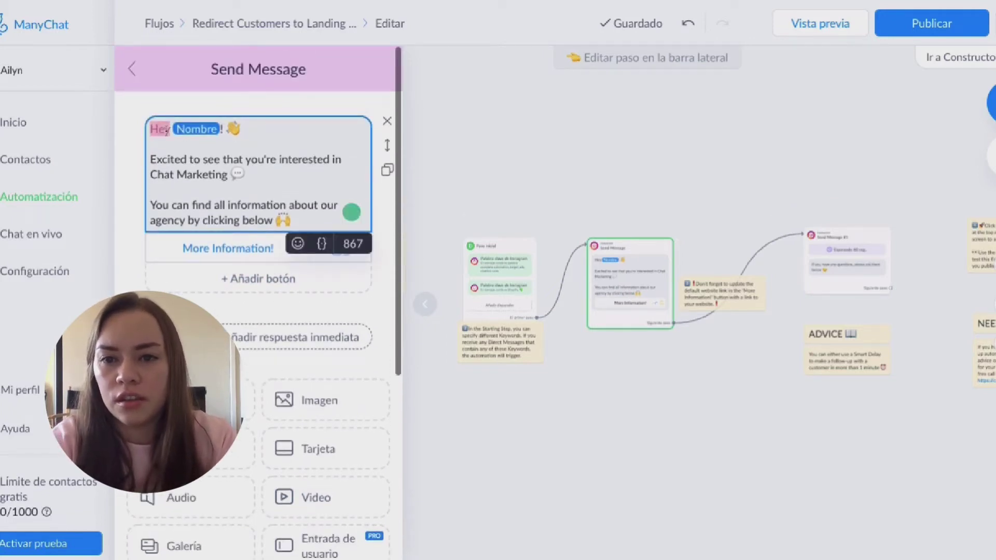
key("BackSpace")
key("BackSpace")
type("ola")
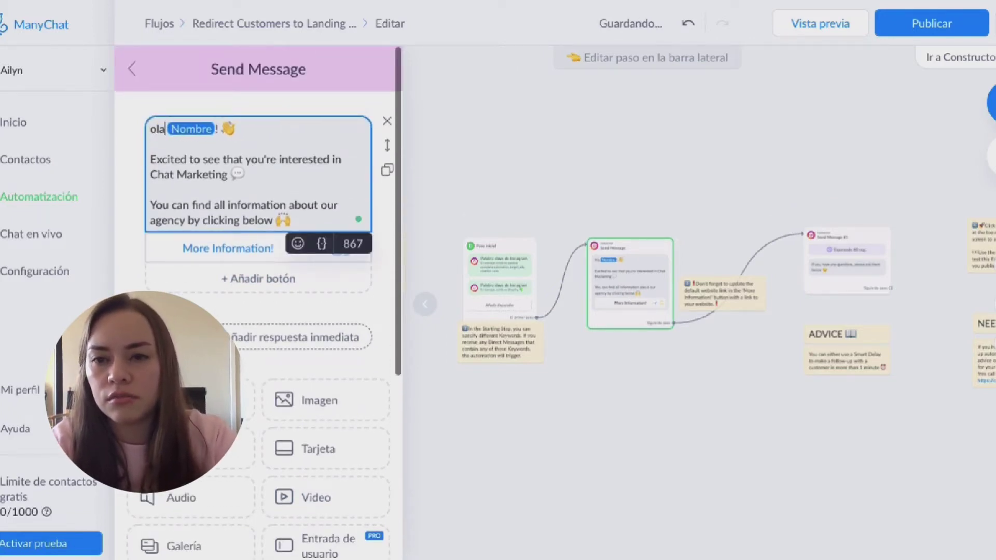
left_click(151, 129)
type("h")
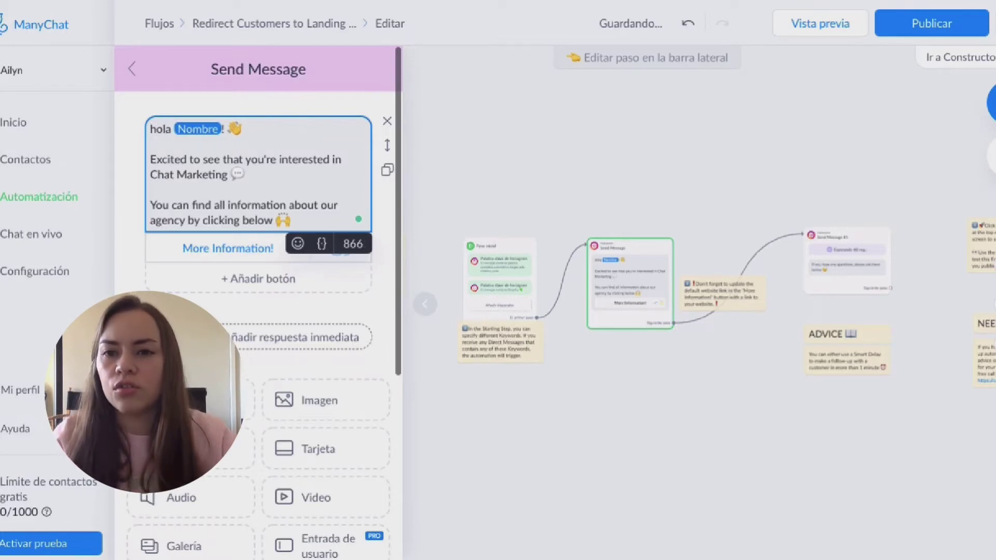
key("BackSpace")
type("H")
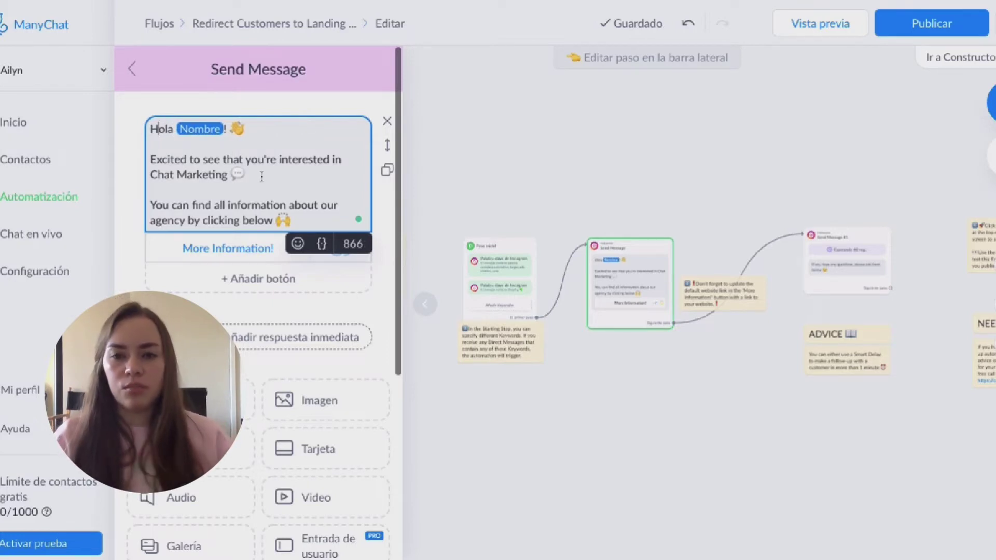
Step: Replace the English body with 'Aqui te dejo el link para que puedas obtener 3 meses de Shopify por $1/mes.'
left_click_drag(252, 204, 297, 220)
key("shift+Up")
key("shift+Home")
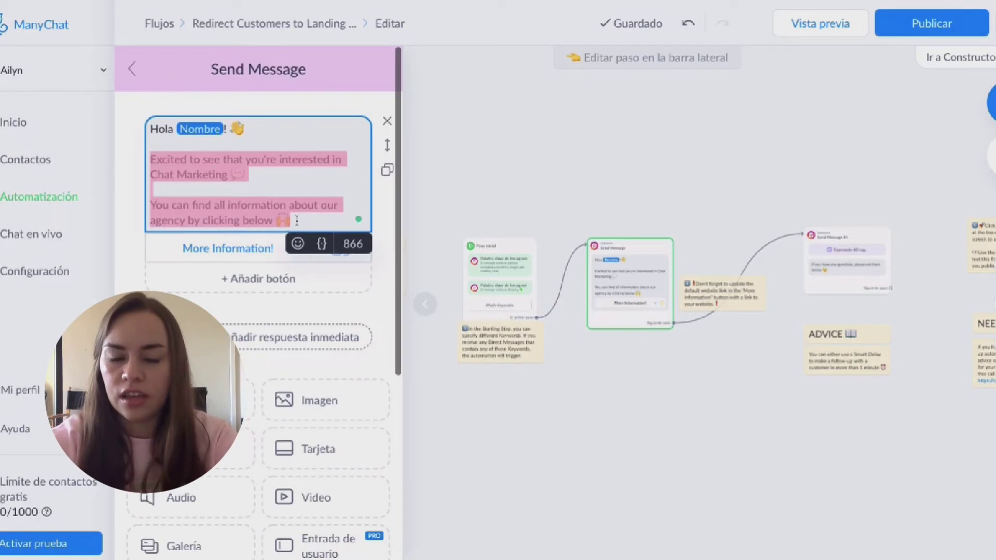
left_click(593, 277)
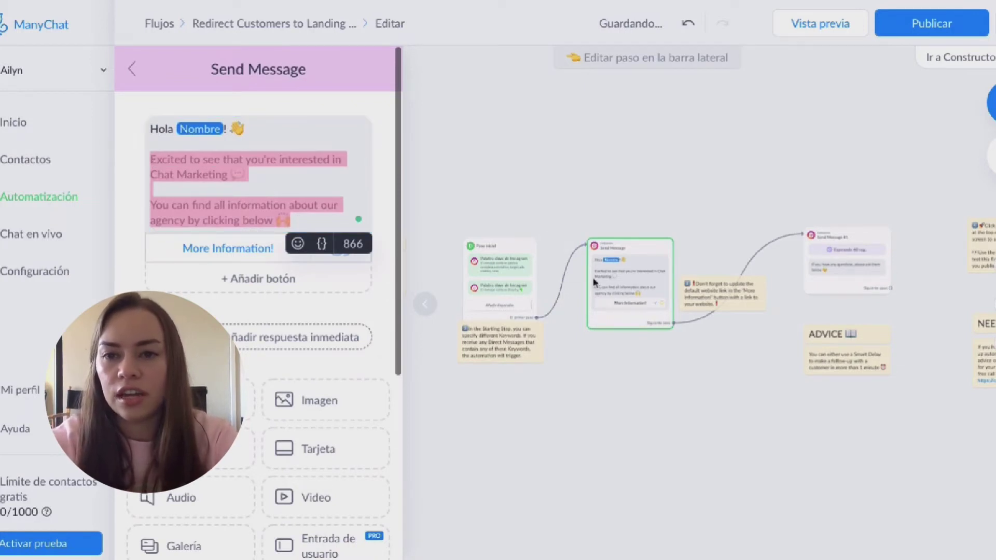
type("Aqui te dejo")
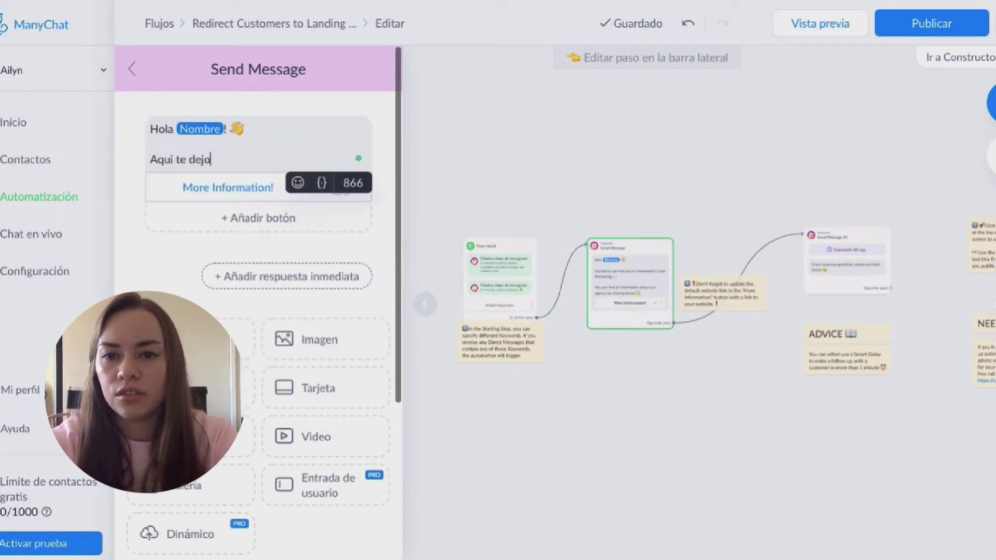
type(" el link para qu")
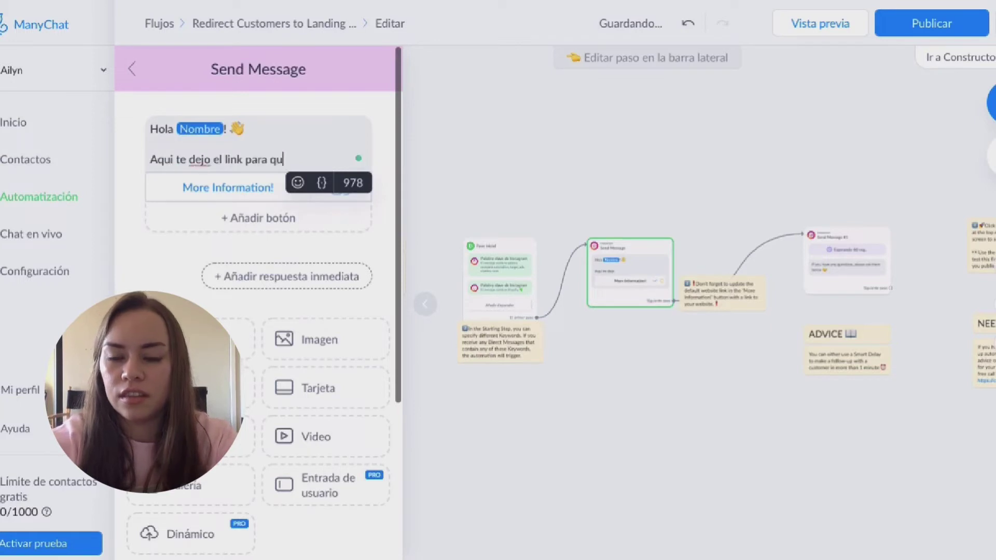
type("e puedas obte")
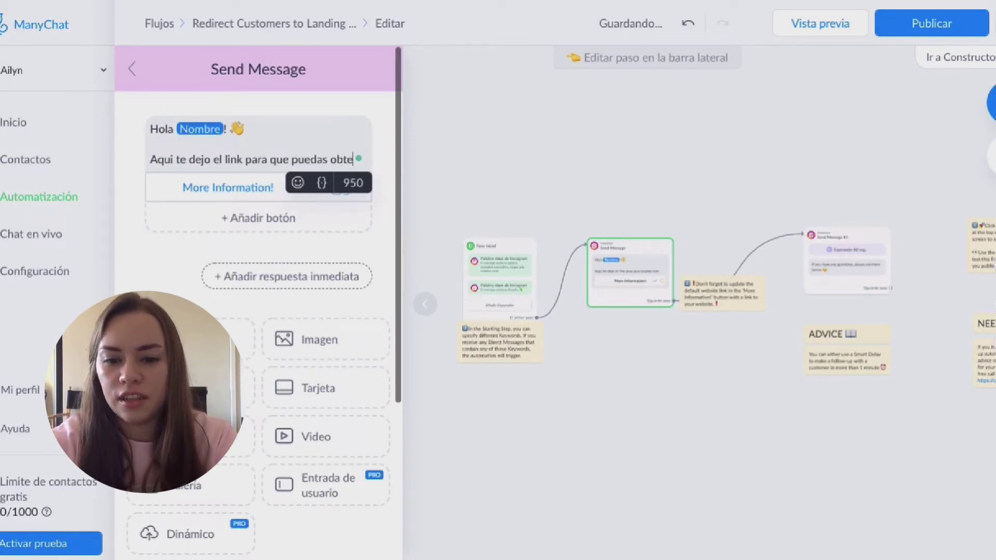
type("ner 3 mese")
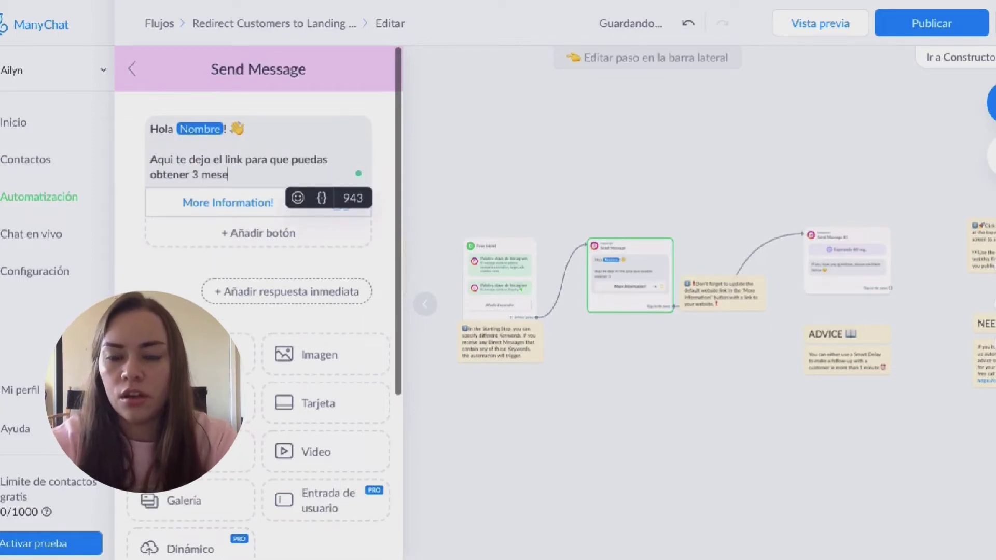
type("s de Shopify ")
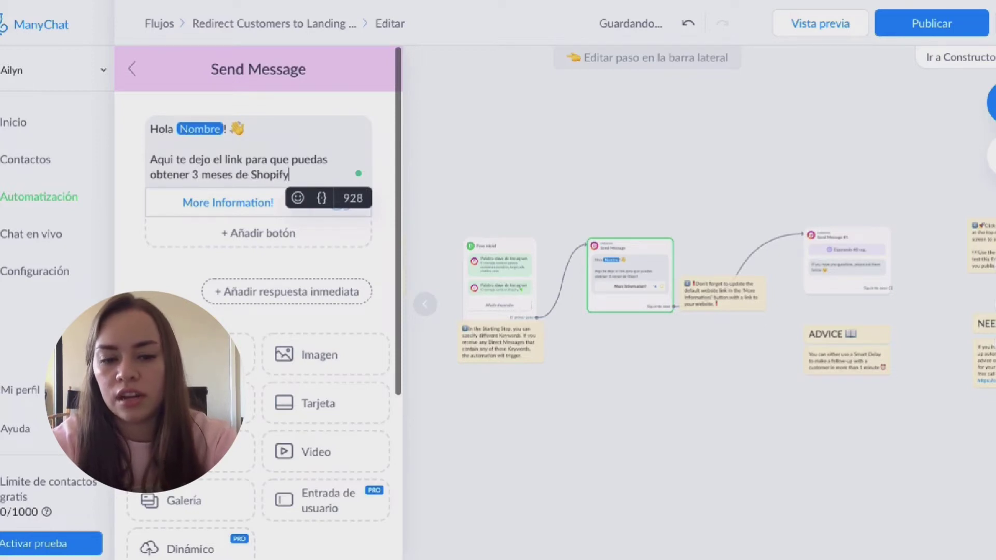
type("por $1")
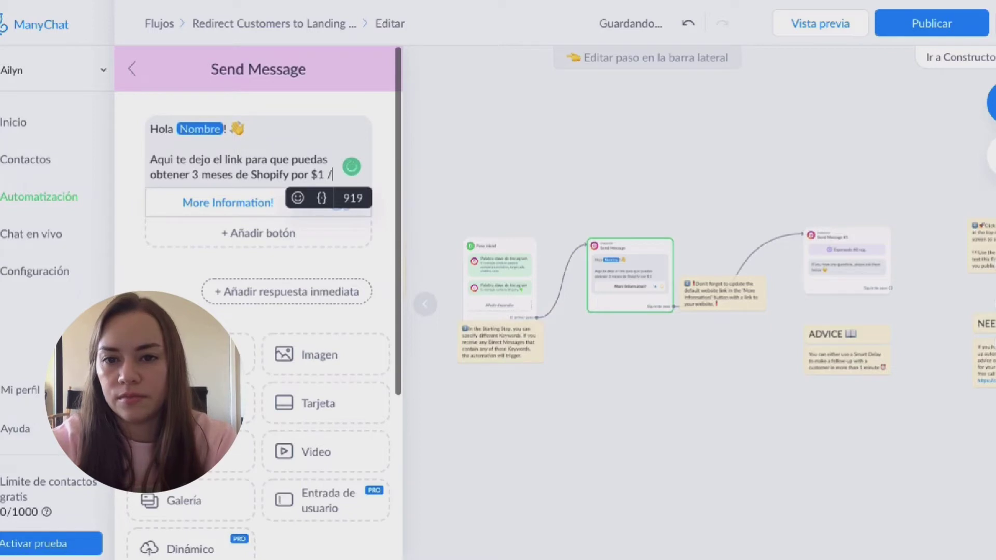
type(" /")
key("BackSpace")
key("BackSpace")
type("/ mes")
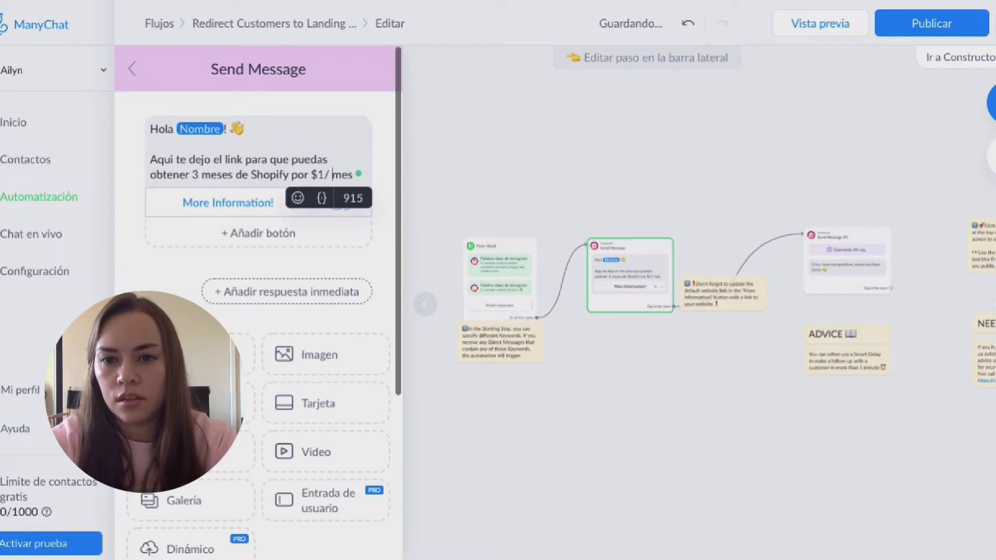
key("BackSpace")
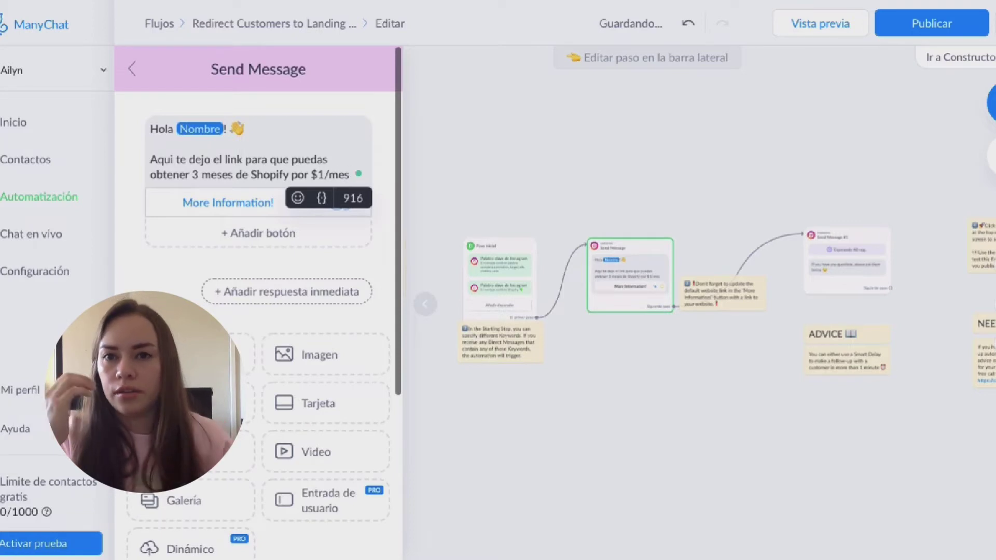
type(".")
key("Return")
key("Return")
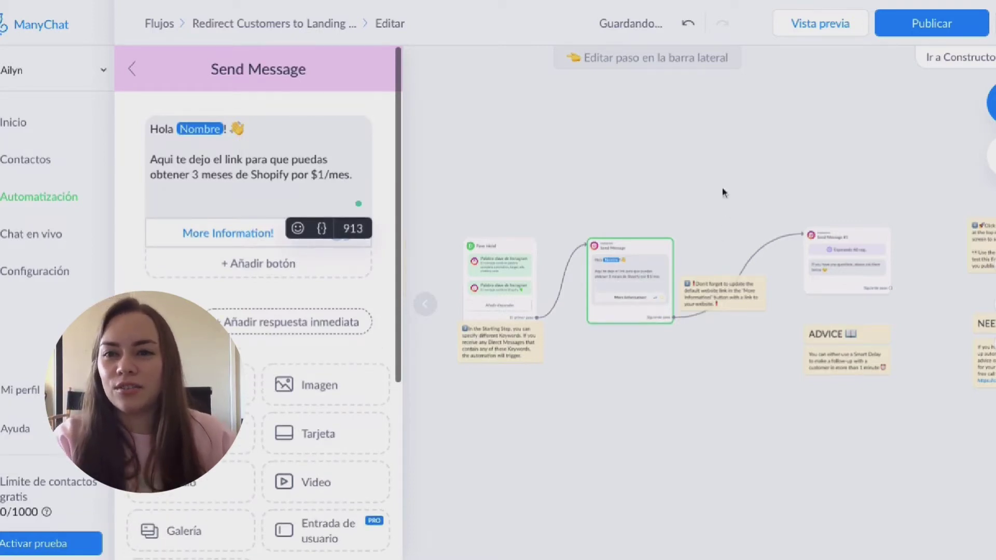
Step: Paste the Shopify affiliate link on a new line below the offer sentence
left_click(214, 204)
type("shopify.pxf.io/ailyn")
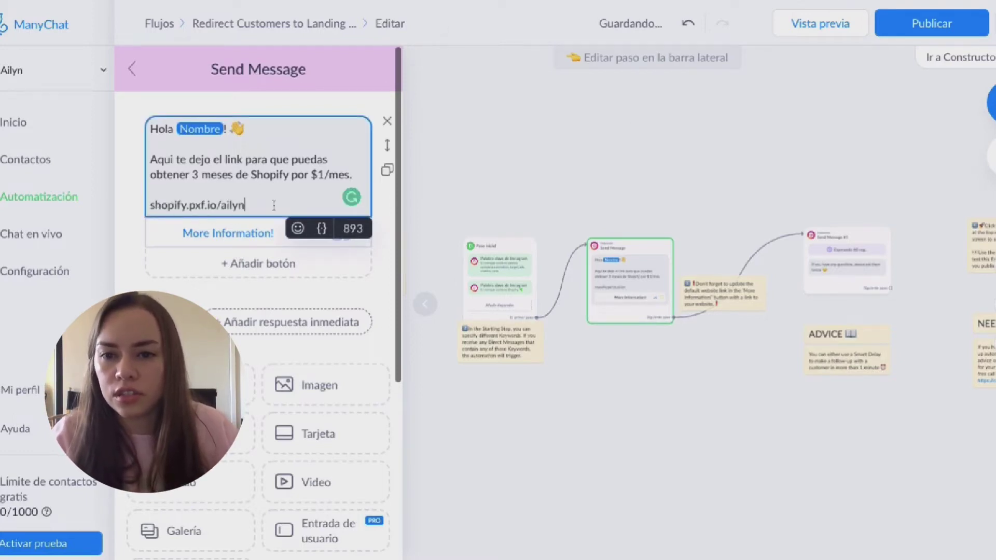
key("Return")
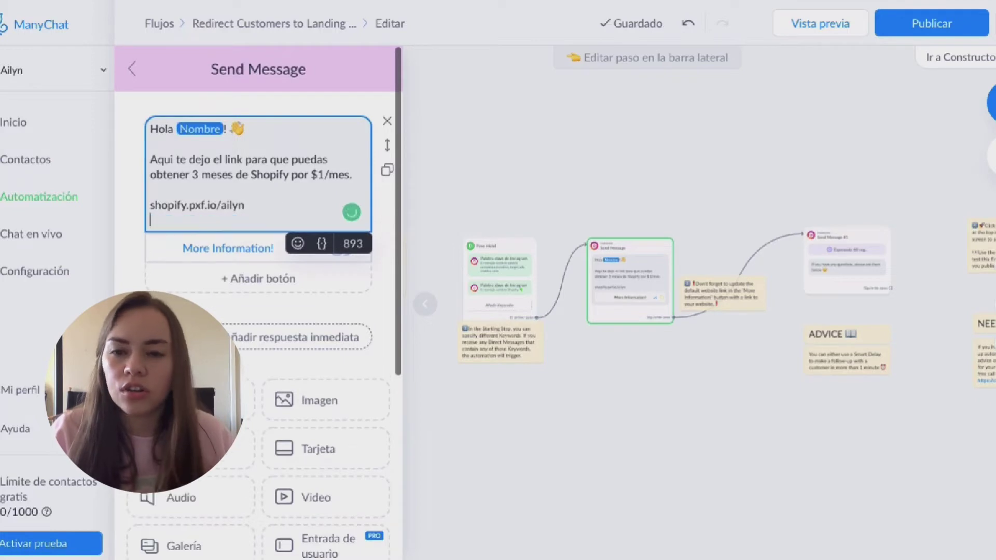
left_click(272, 265)
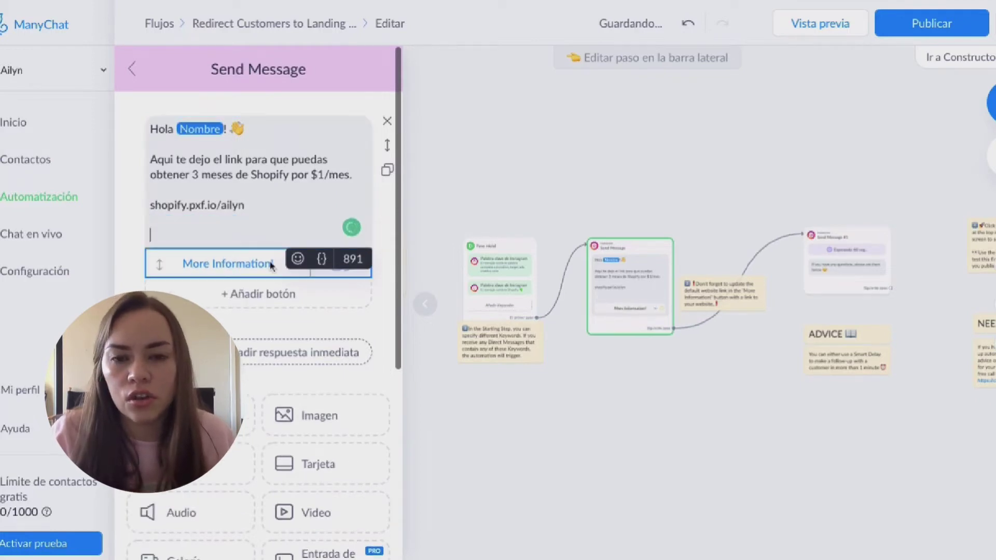
Step: Replace the link button's old English title with 'Shopify'
left_click(323, 273)
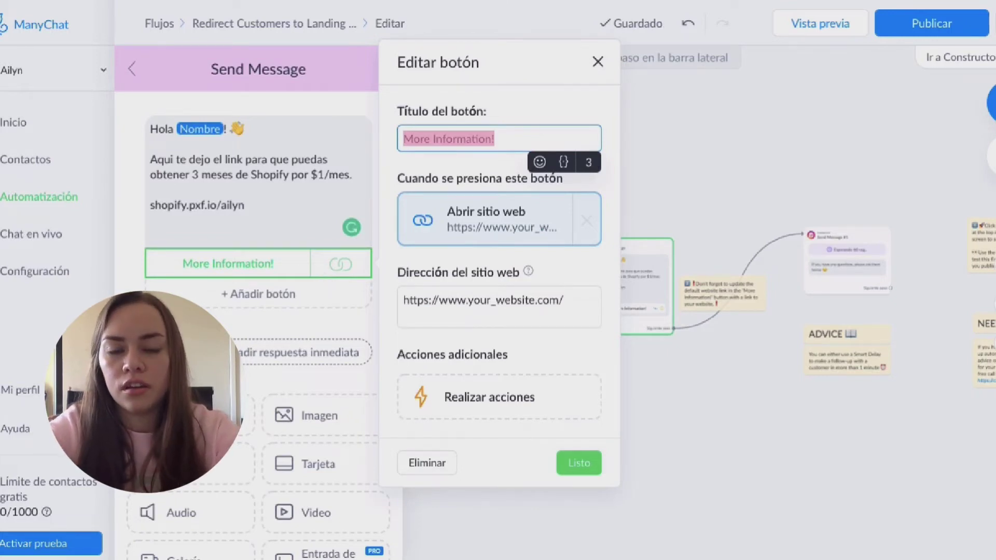
left_click(404, 139)
type("shopify")
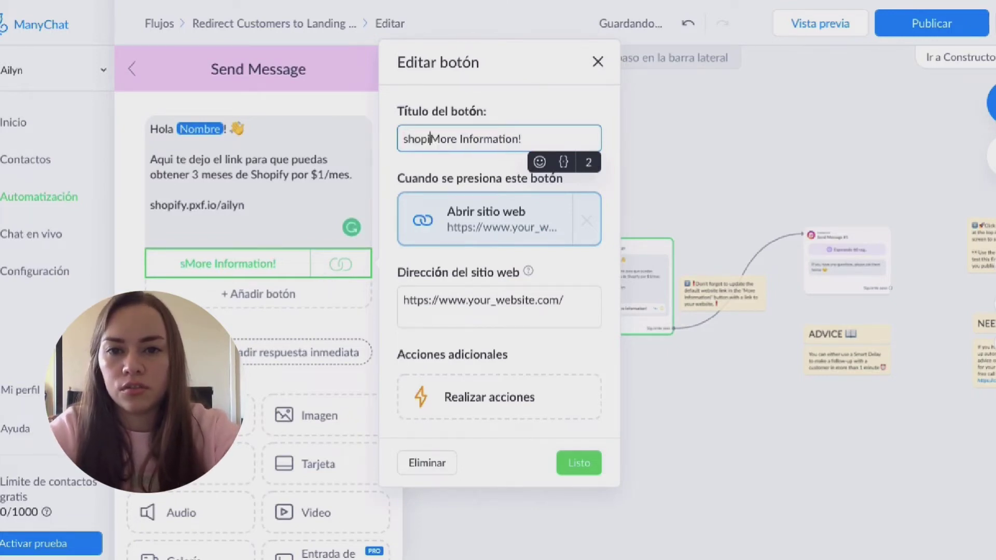
key("shift+End")
key("BackSpace")
key("BackSpace")
key("BackSpace")
key("BackSpace")
key("BackSpace")
key("BackSpace")
key("BackSpace")
key("BackSpace")
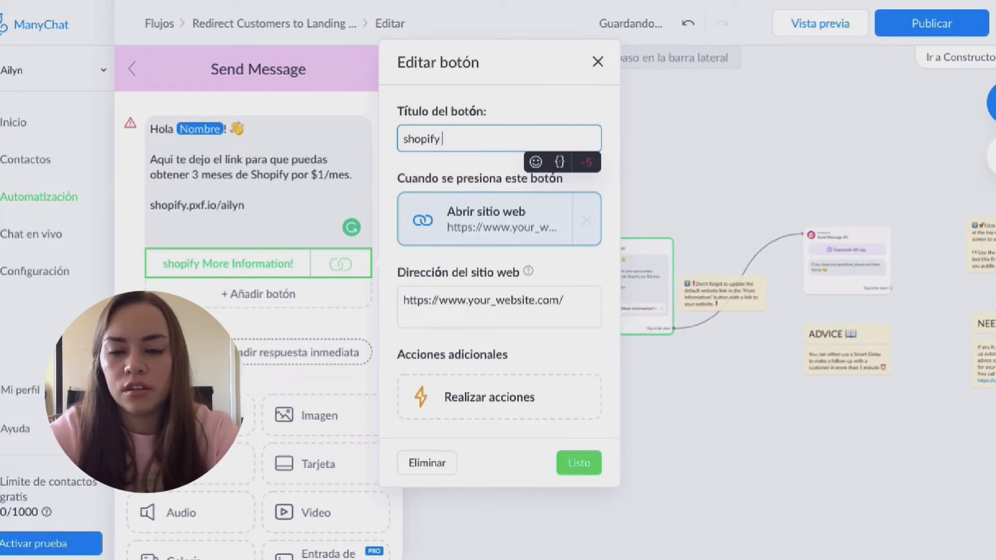
key("BackSpace")
type("Shopify")
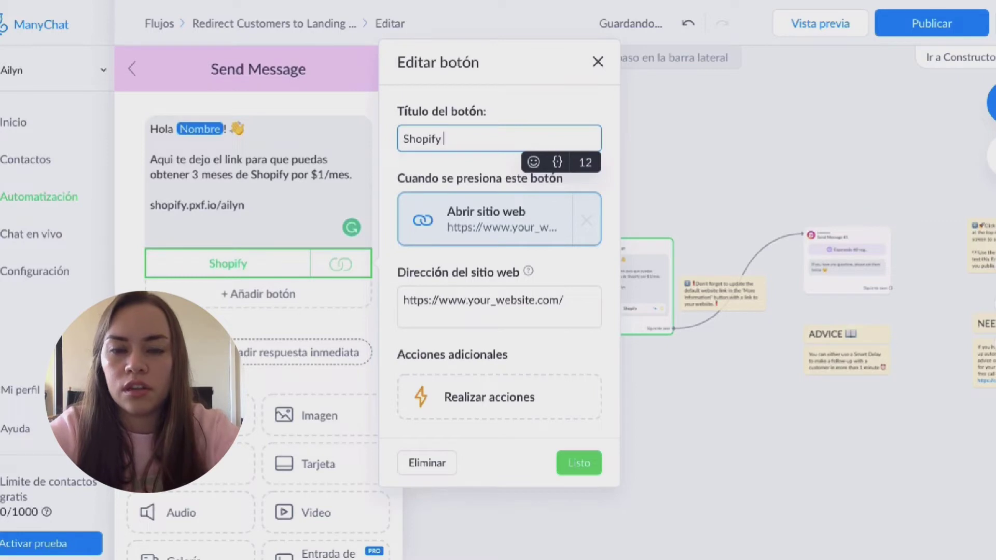
Step: Expand the title to '3 meses de Shopify por $1 al mes', then overwrite it with 'Shopify $1/mes'
left_click(404, 138)
type("3 meses ")
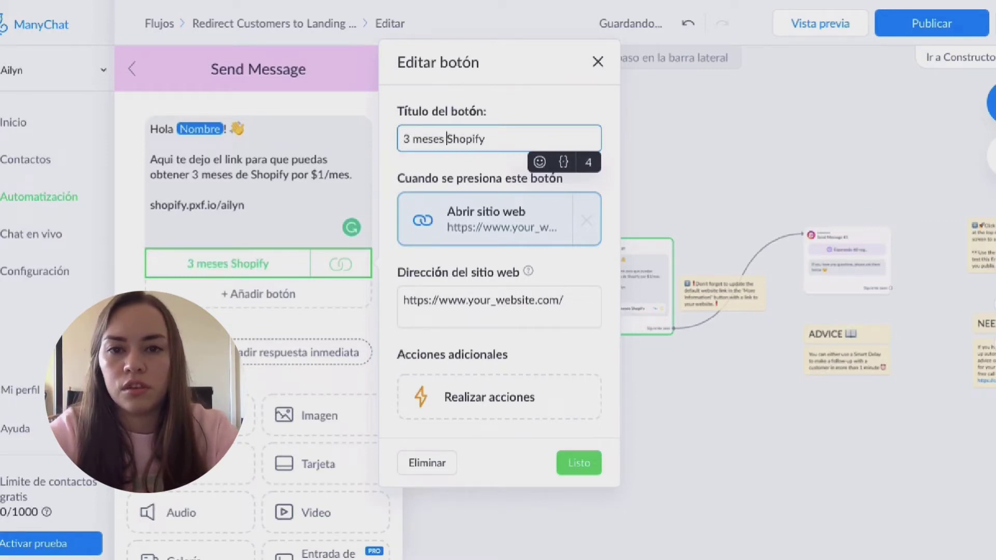
type("de")
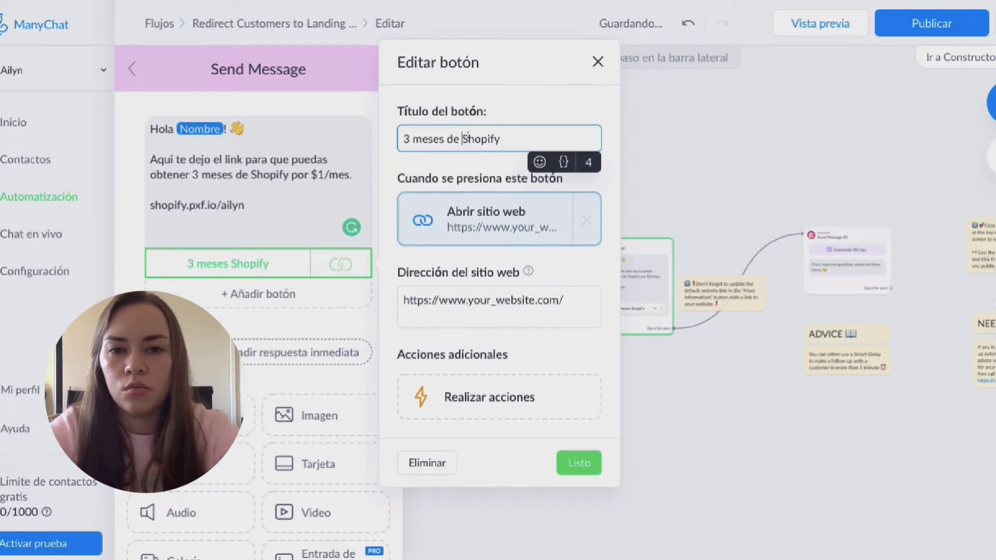
left_click(518, 142)
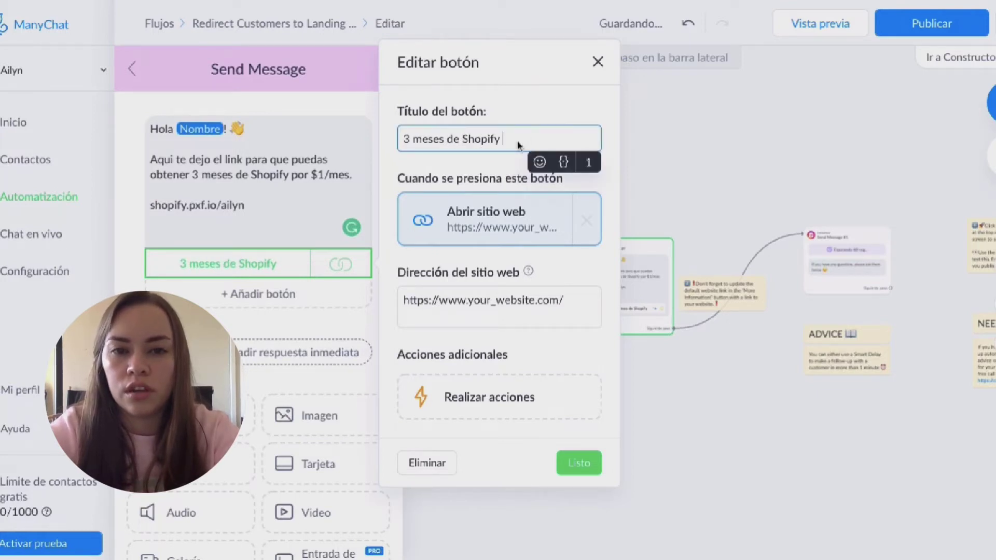
type("por $1")
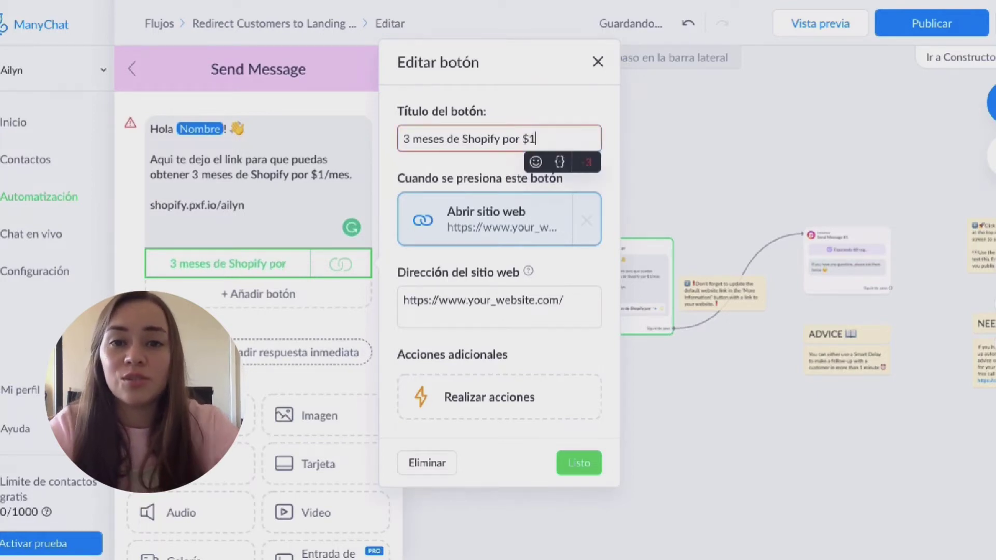
type(" al mesn")
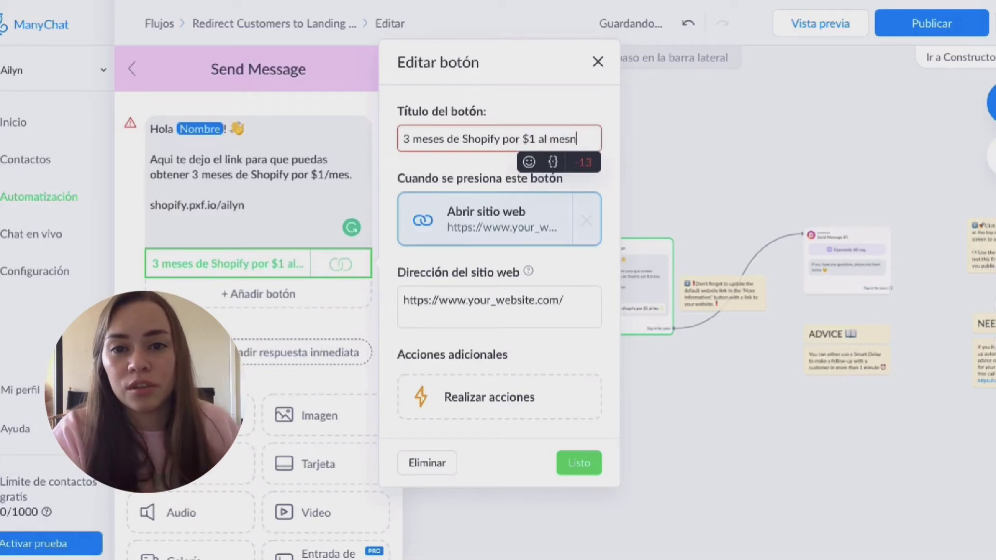
key("BackSpace")
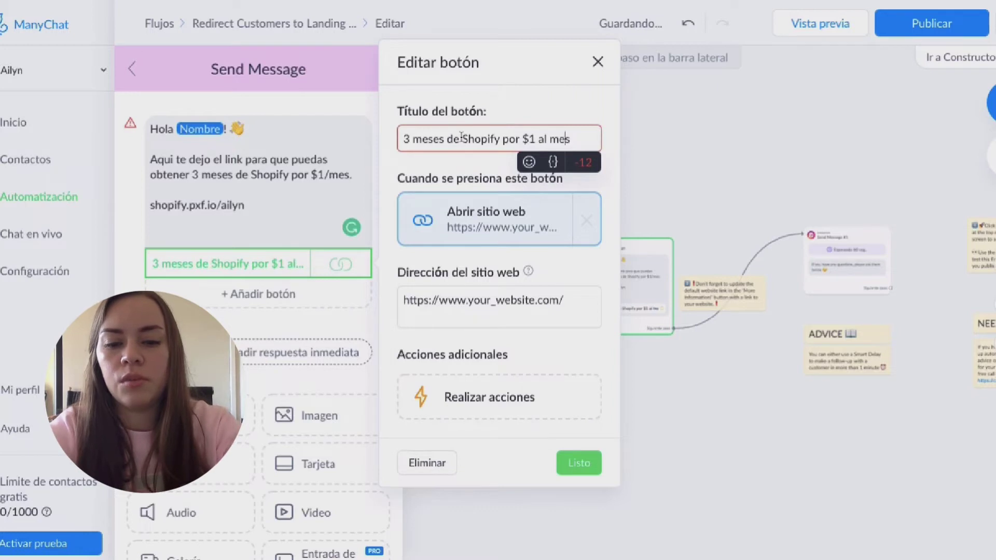
triple_click(514, 145)
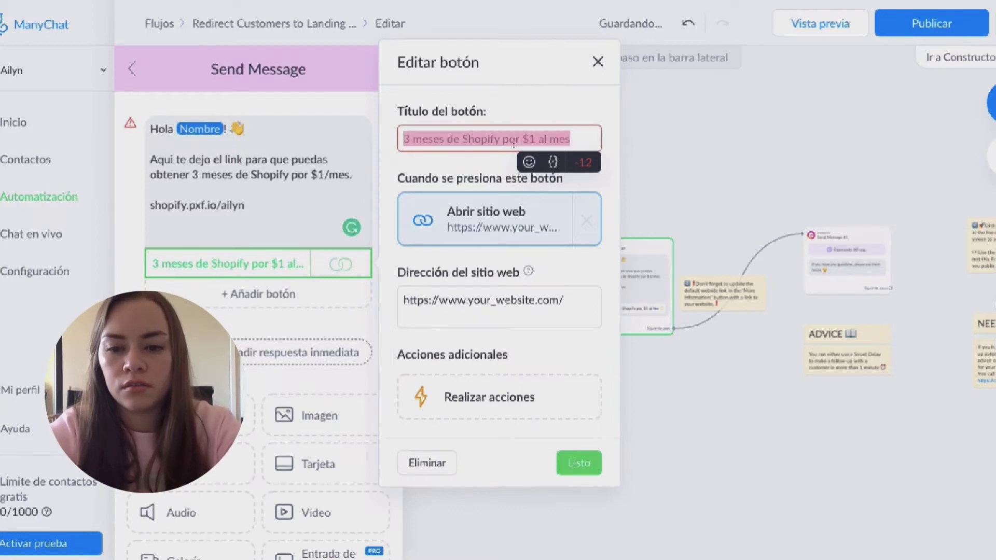
type("Shopify")
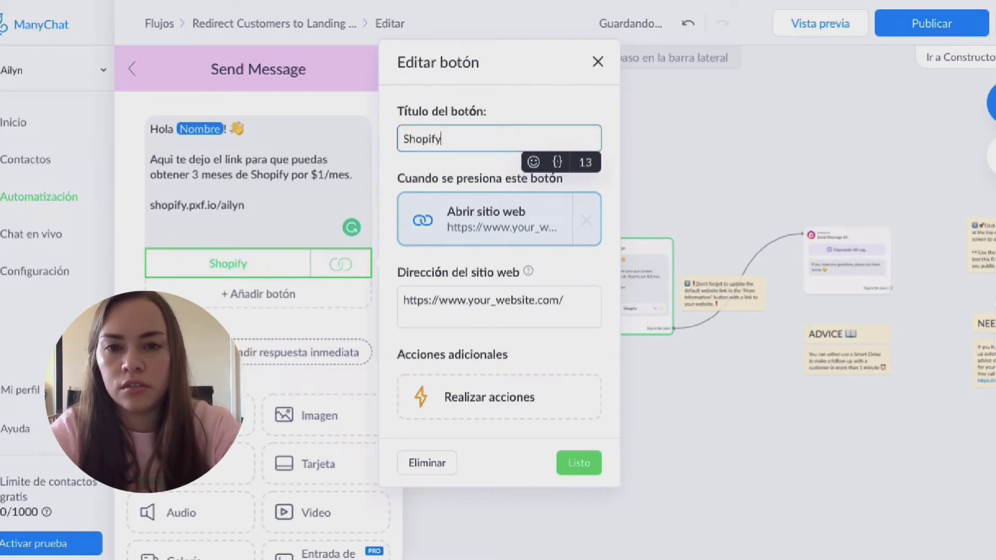
type(" $1")
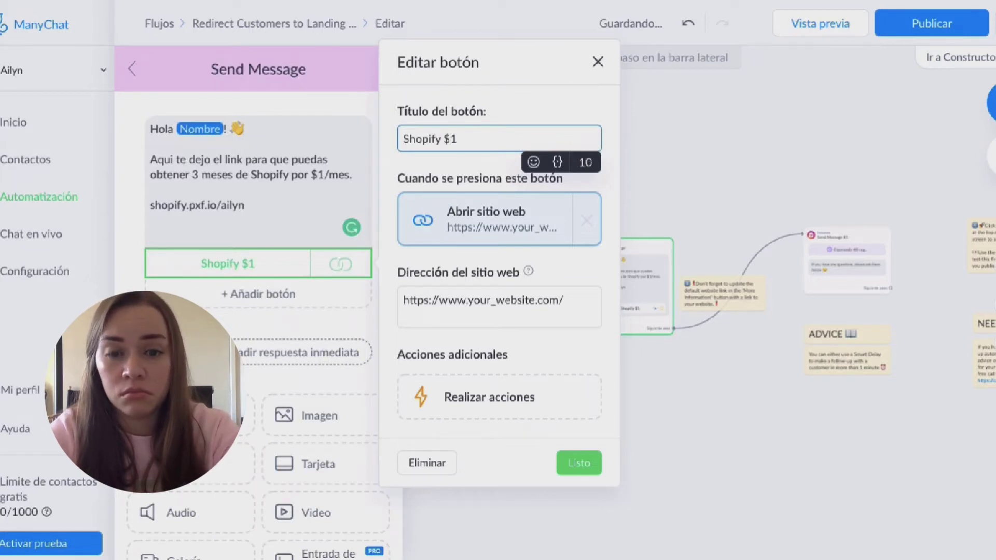
type("/mes")
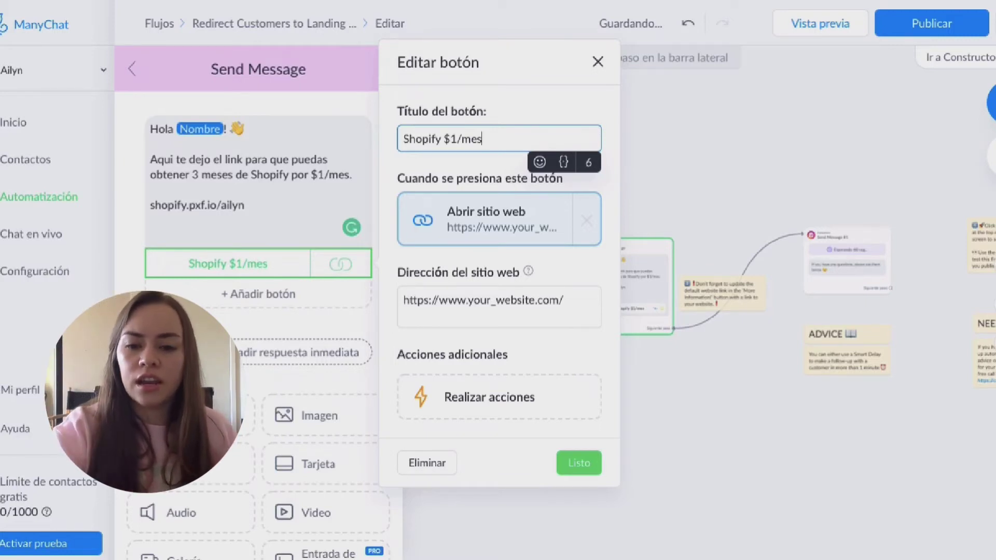
Step: Set the button's website address to the pasted Shopify affiliate link, add Realizar acciones, and finish with Listo
left_click(529, 300)
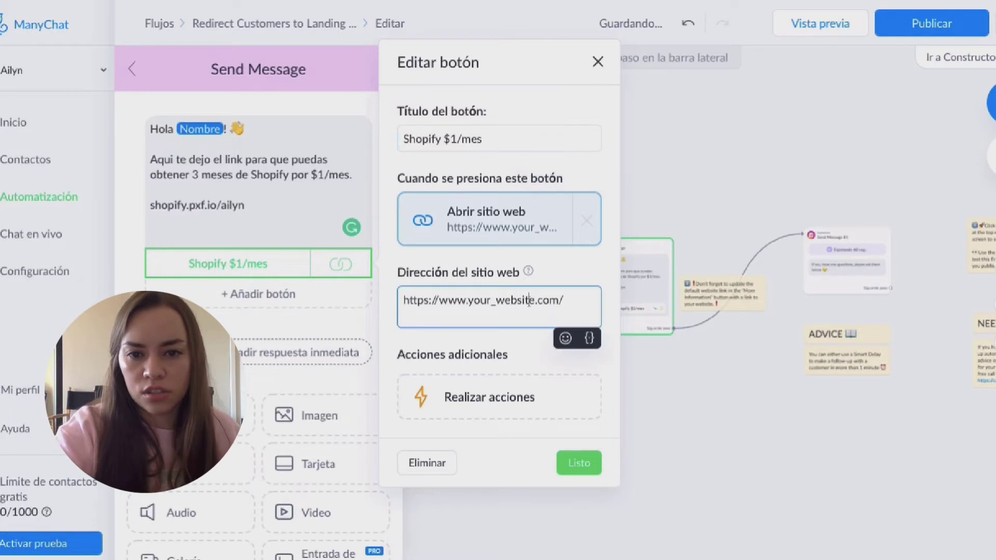
double_click(529, 301)
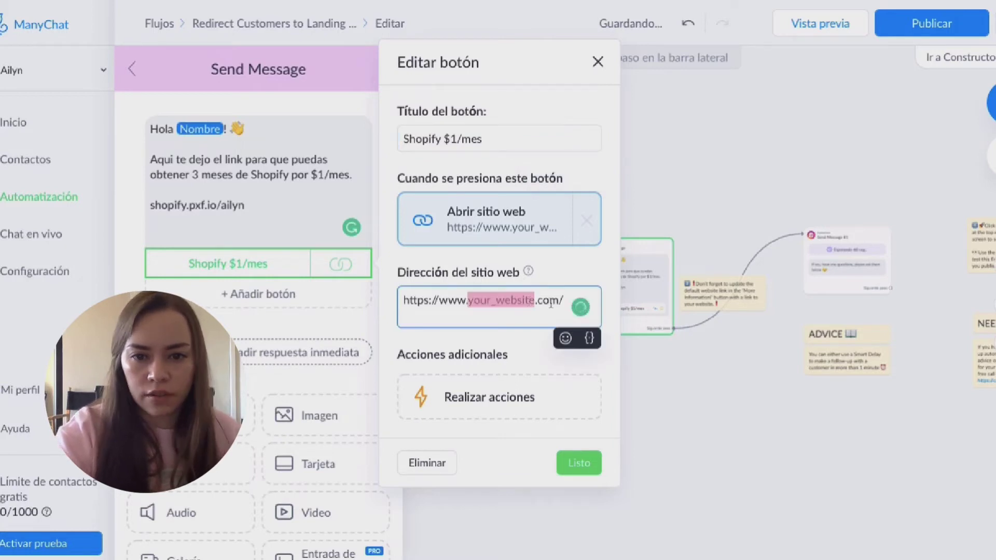
key("Left")
key("Left")
key("Left")
key("Left")
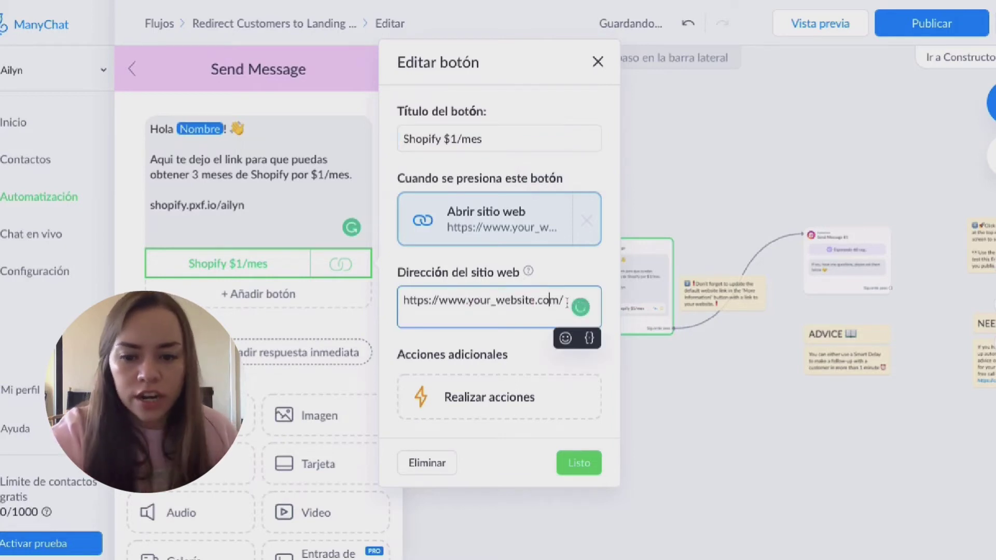
triple_click(425, 300)
type("shopify.pxf.io/ailyn")
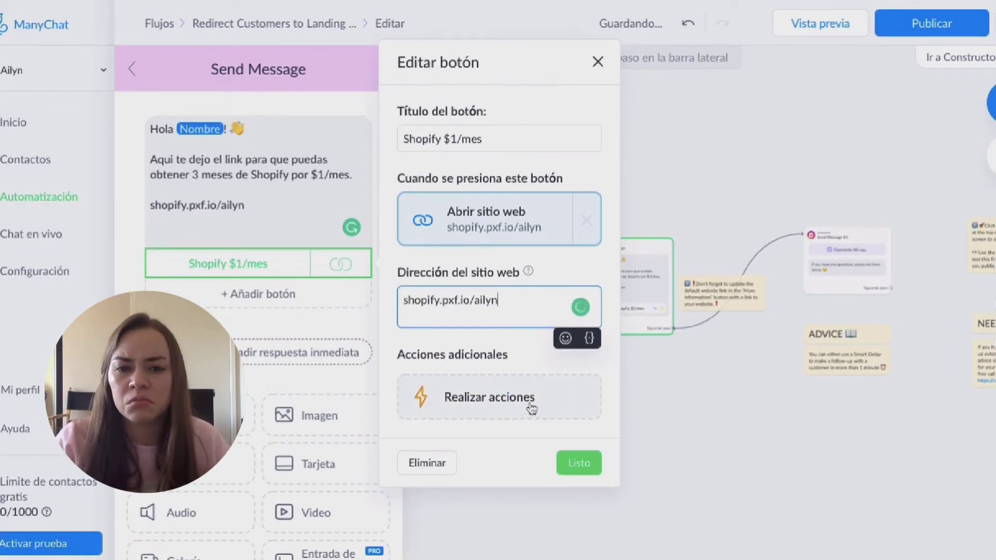
left_click(526, 387)
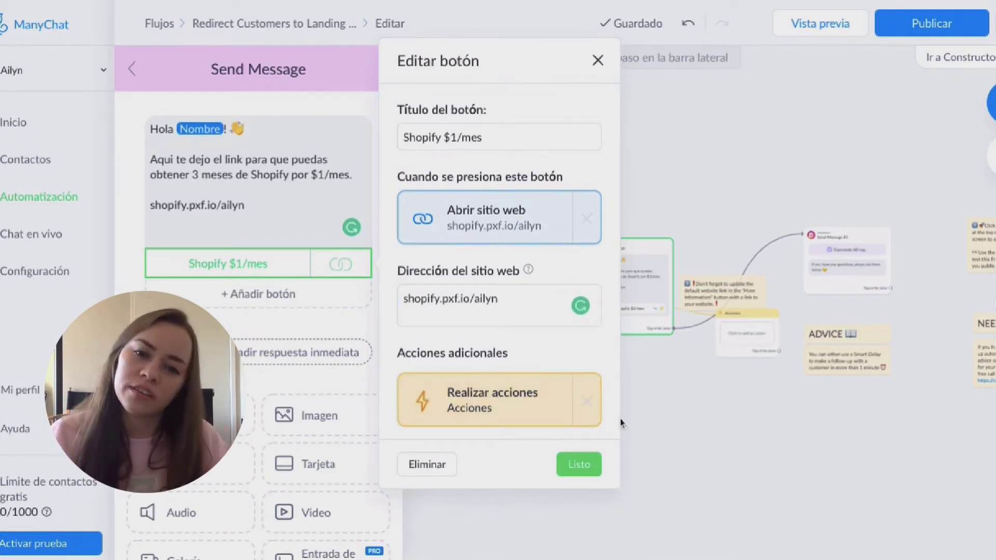
left_click(575, 462)
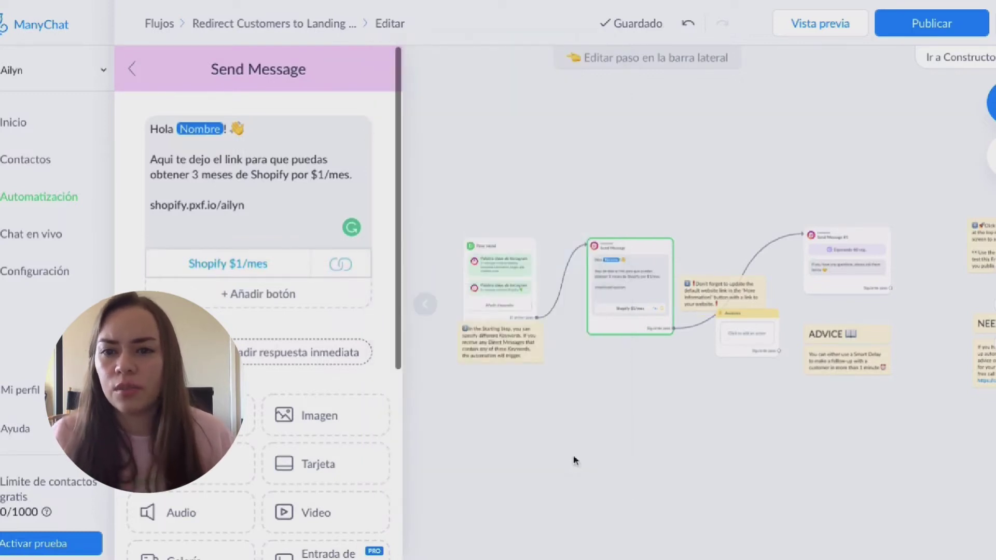
Step: Delete the raw link line from the reply and change 'por' to 'a' so it reads 'Shopify a $1/mes'
left_click(245, 214)
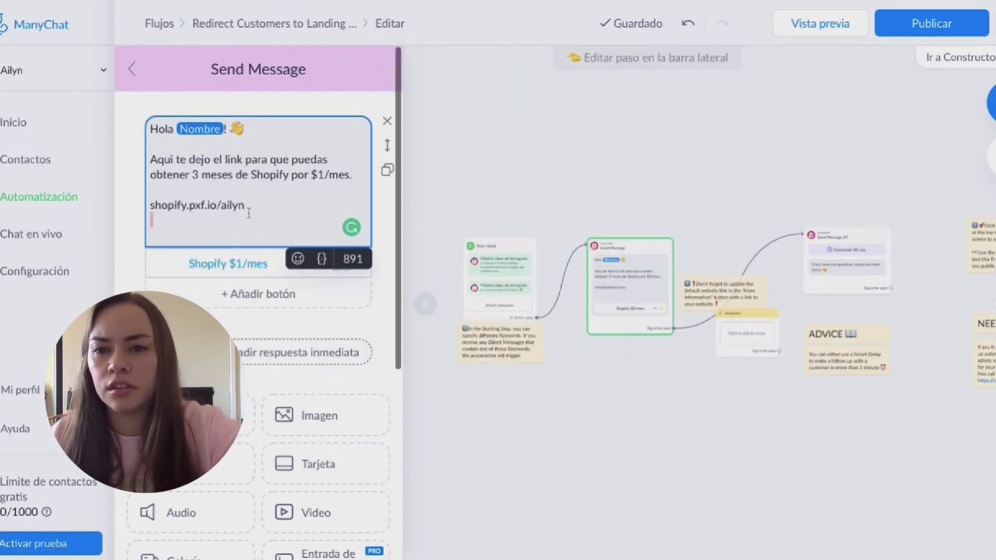
left_click_drag(242, 207, 150, 205)
key("BackSpace")
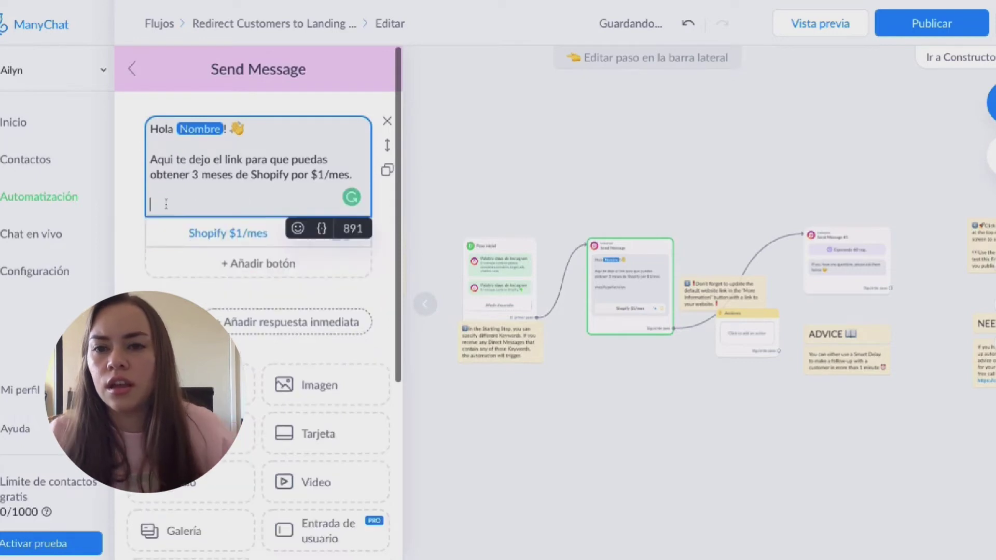
key("Escape")
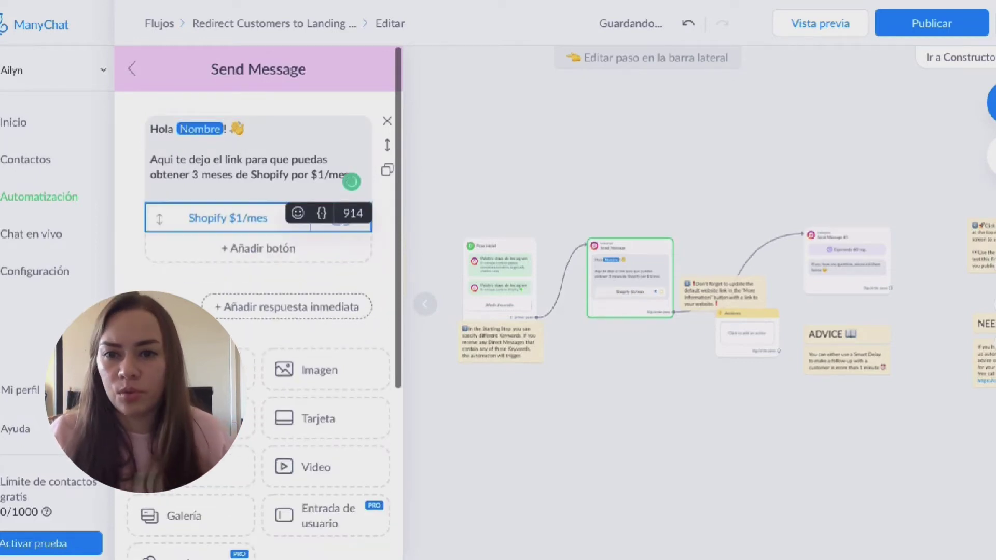
left_click(189, 179)
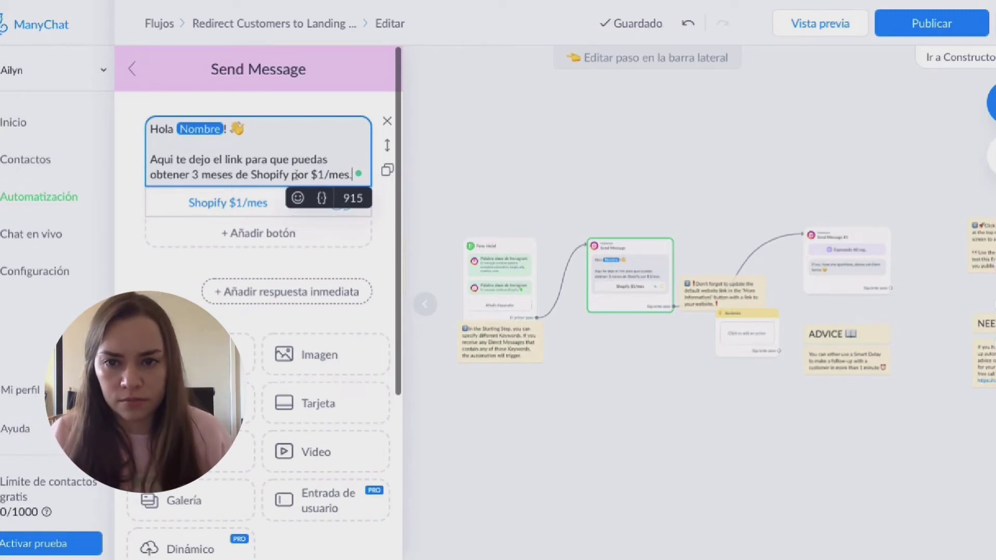
double_click(297, 175)
type("a")
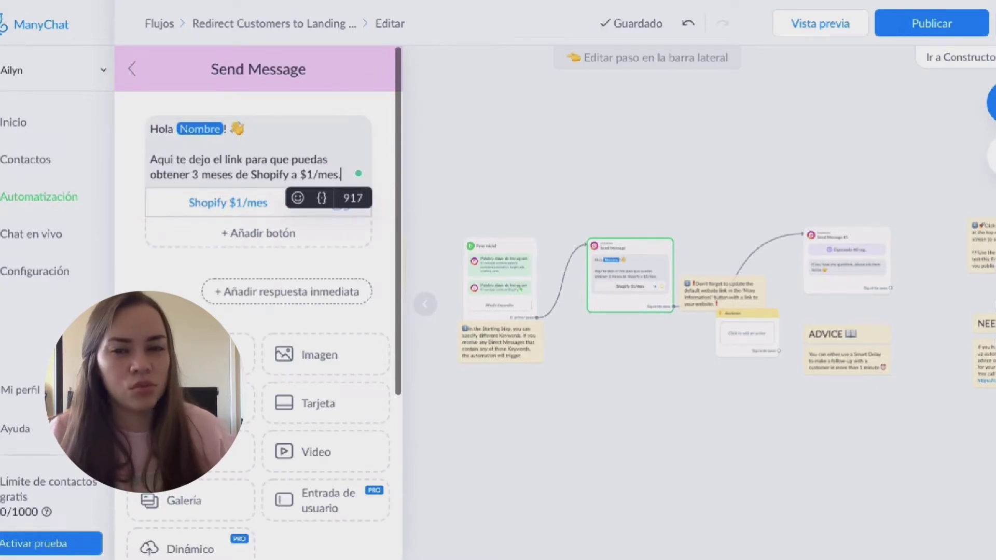
Step: Add, then delete, an accidental New Button #2, and open the starting step's first keyword trigger
left_click(275, 241)
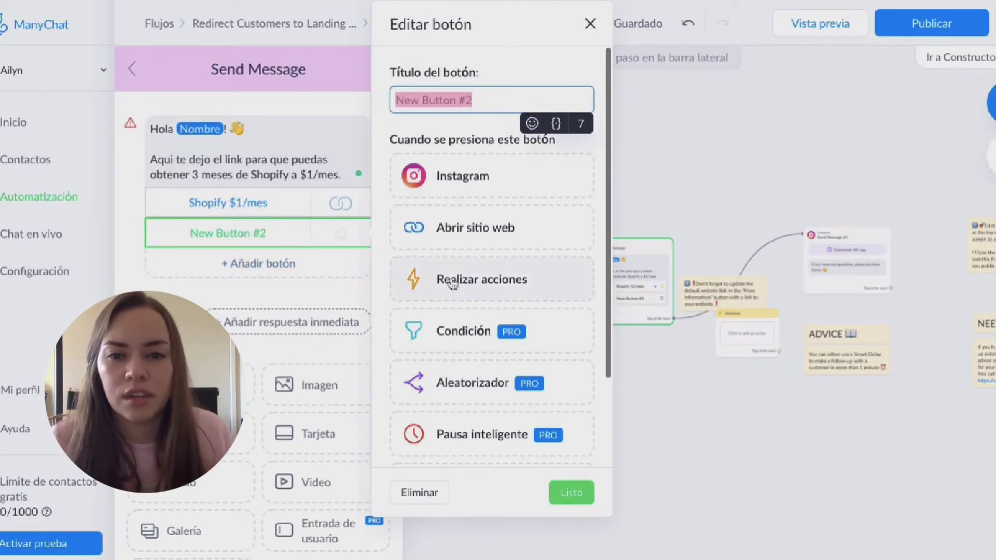
scroll(475, 235, "down", 2)
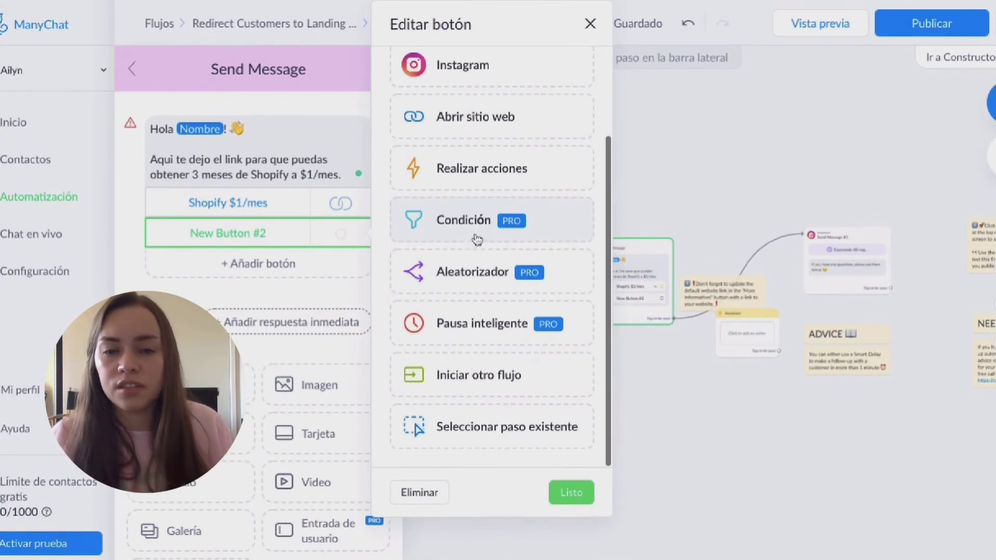
left_click(121, 65)
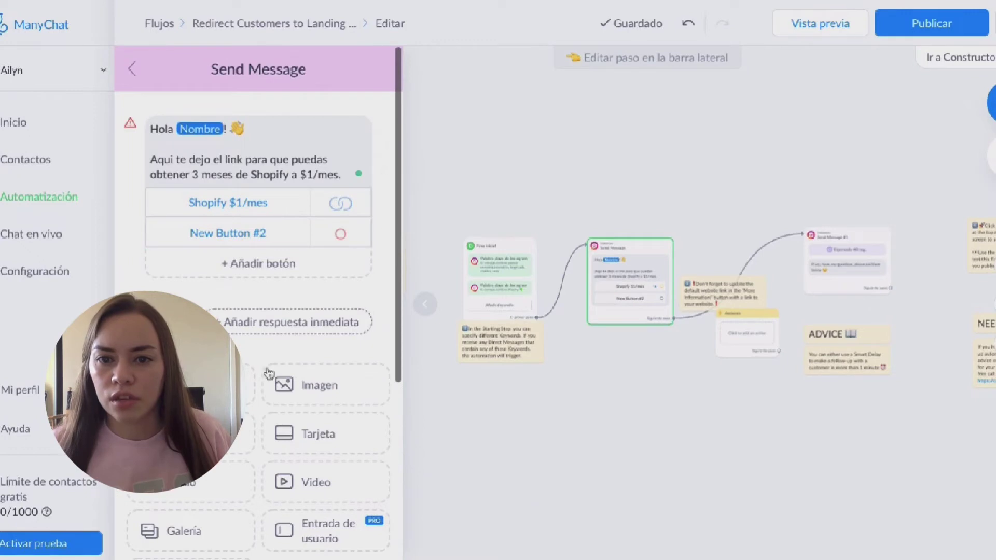
left_click(346, 240)
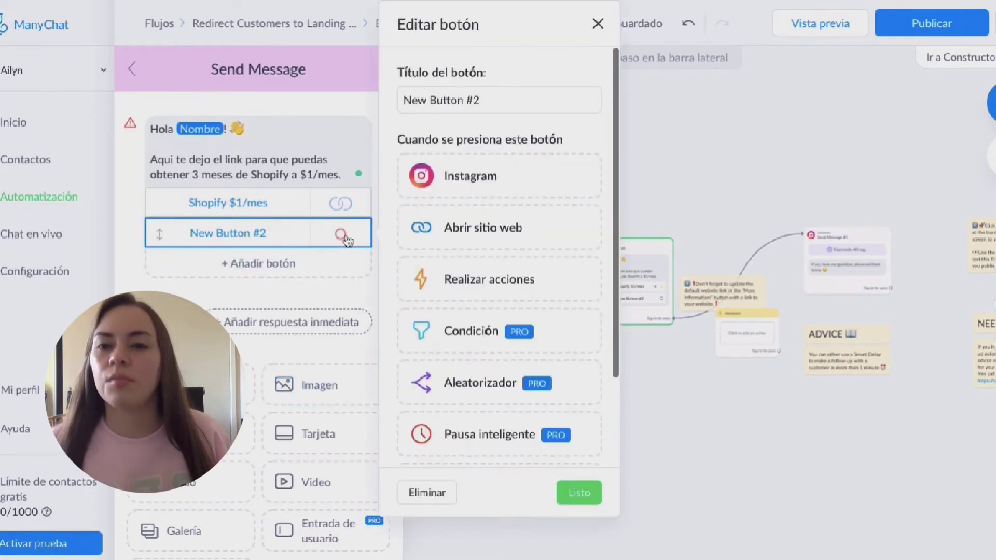
left_click(444, 493)
left_click(499, 275)
left_click(289, 229)
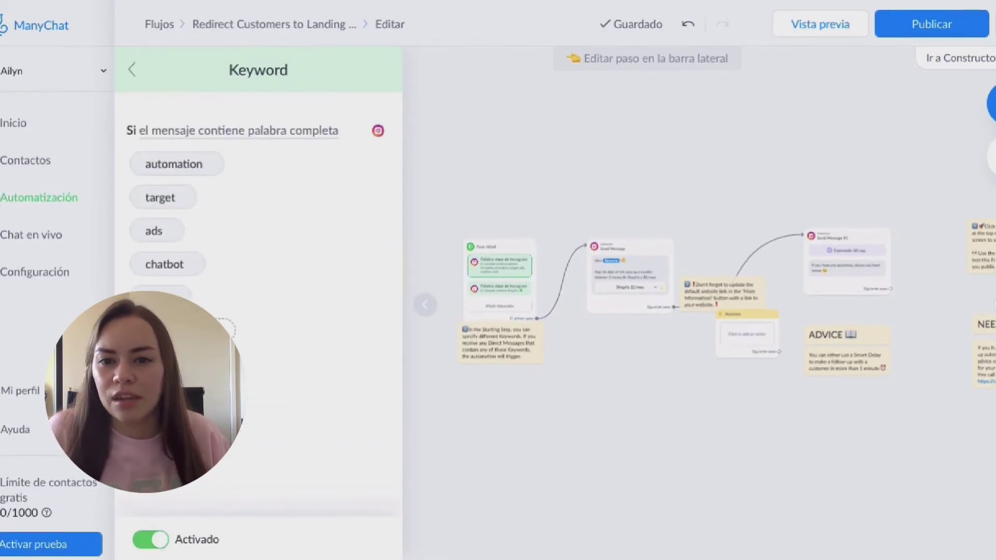
Step: Delete the generic automation/ads keyword trigger, keeping only the Shopify/💚 trigger
left_click(139, 70)
left_click(370, 171)
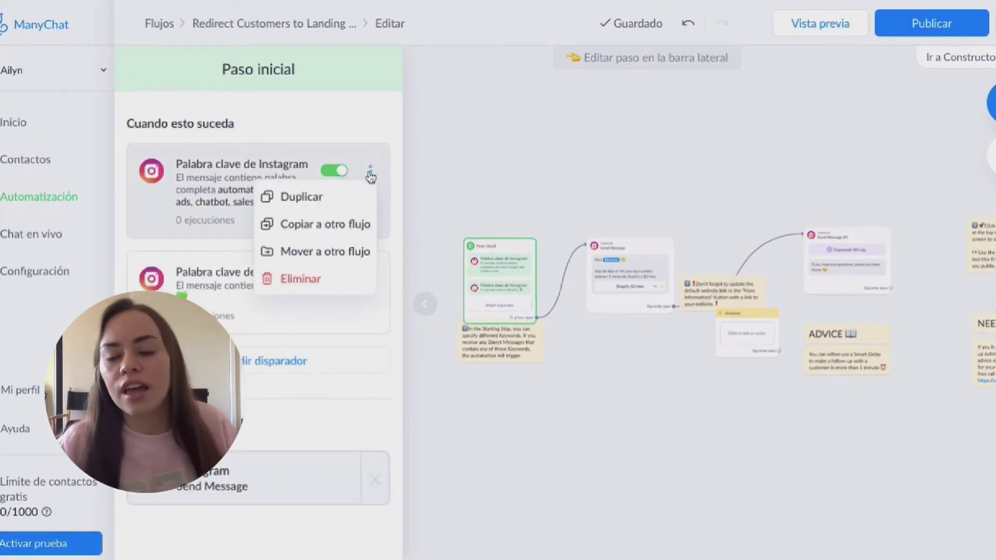
left_click(338, 290)
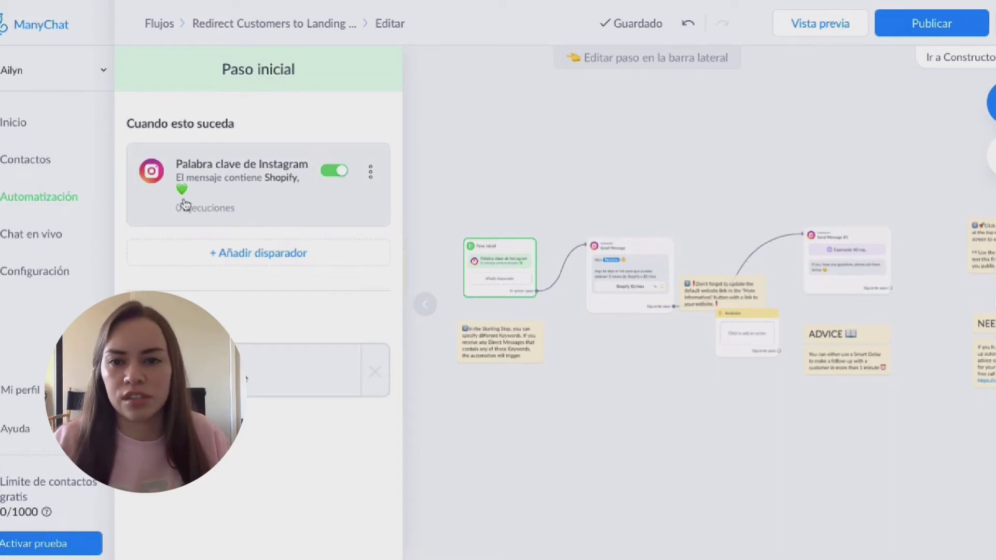
left_click(614, 288)
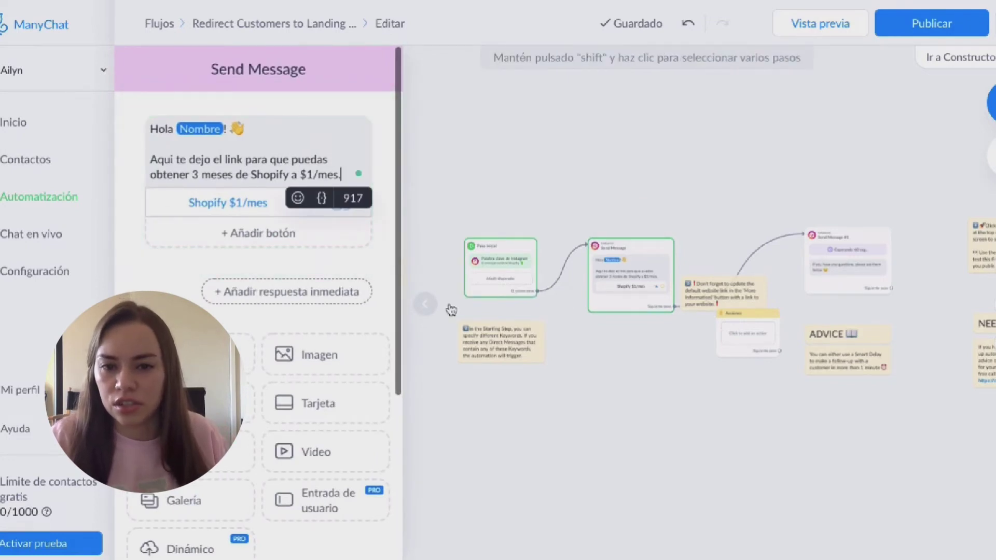
Step: Select the website-link reminder note, then open the follow-up Send Message #1 step
scroll(354, 323, "down", 5)
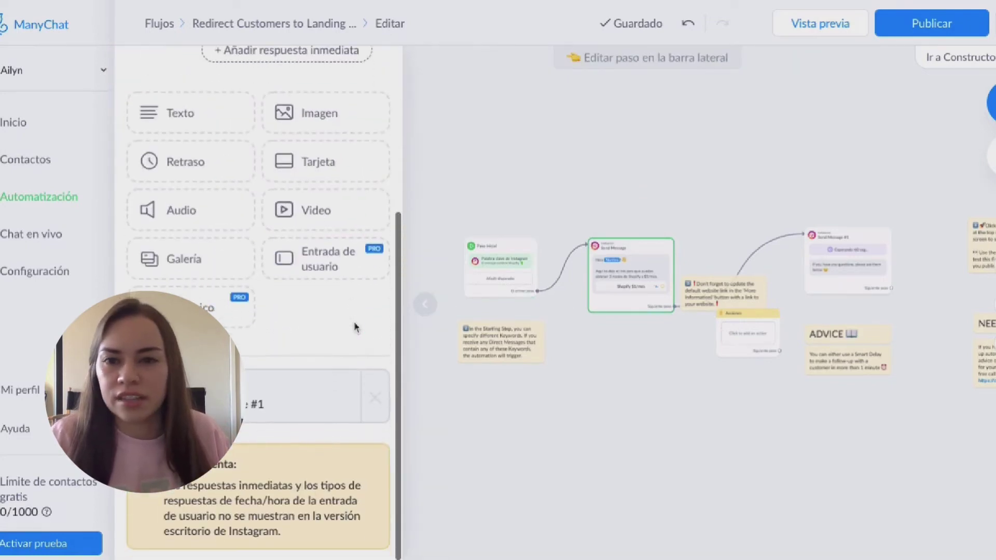
scroll(354, 326, "up", 5)
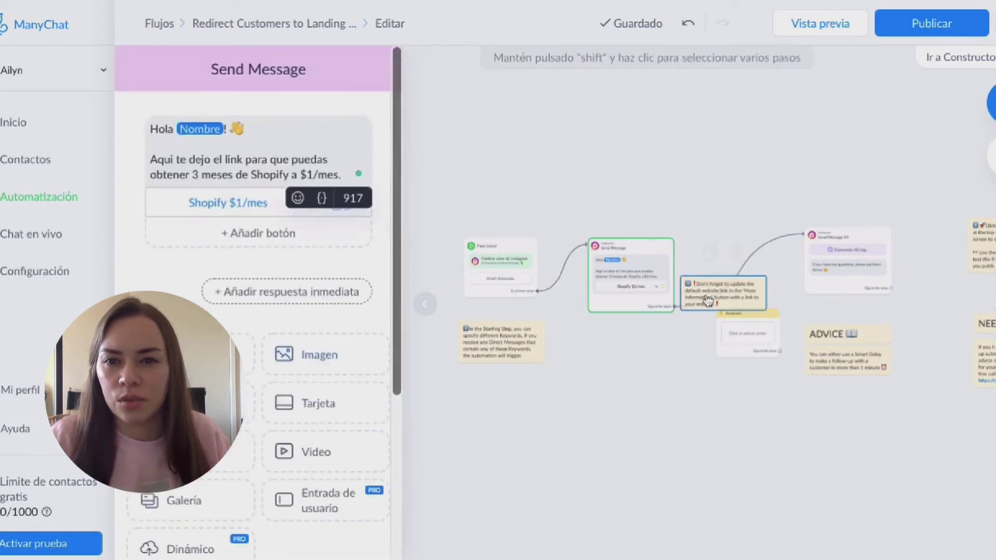
left_click(708, 301)
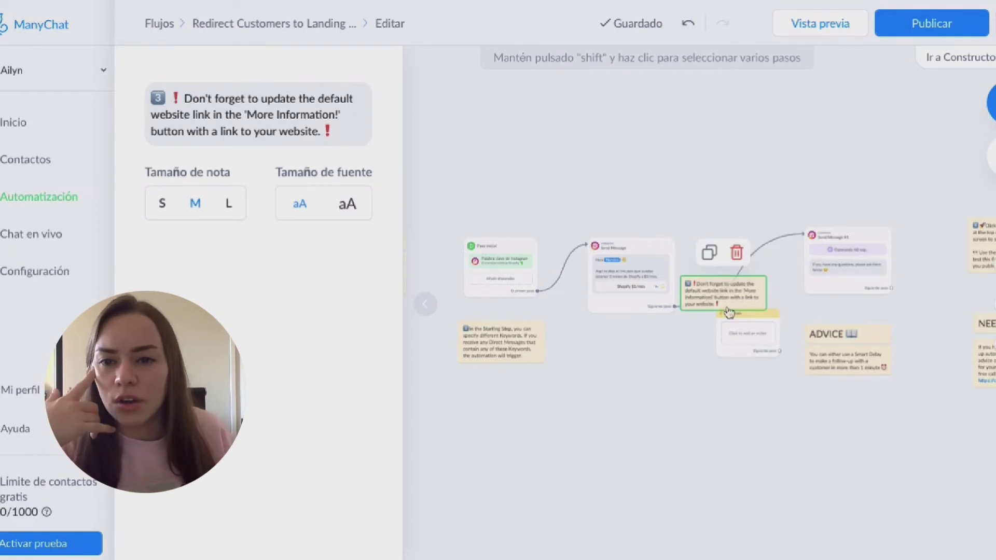
left_click(829, 266)
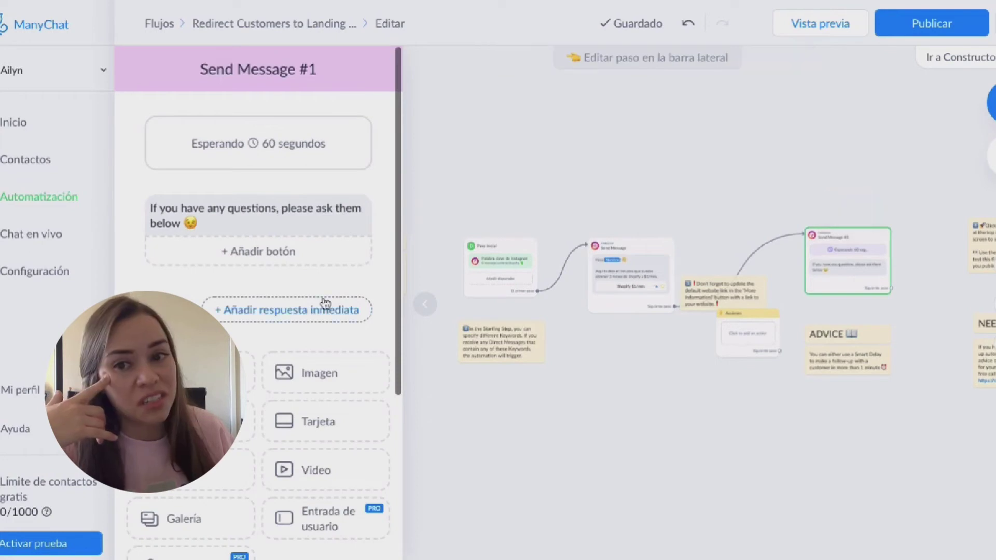
Step: Open Send Message #1 and delete its entire English follow-up text
left_click(744, 335)
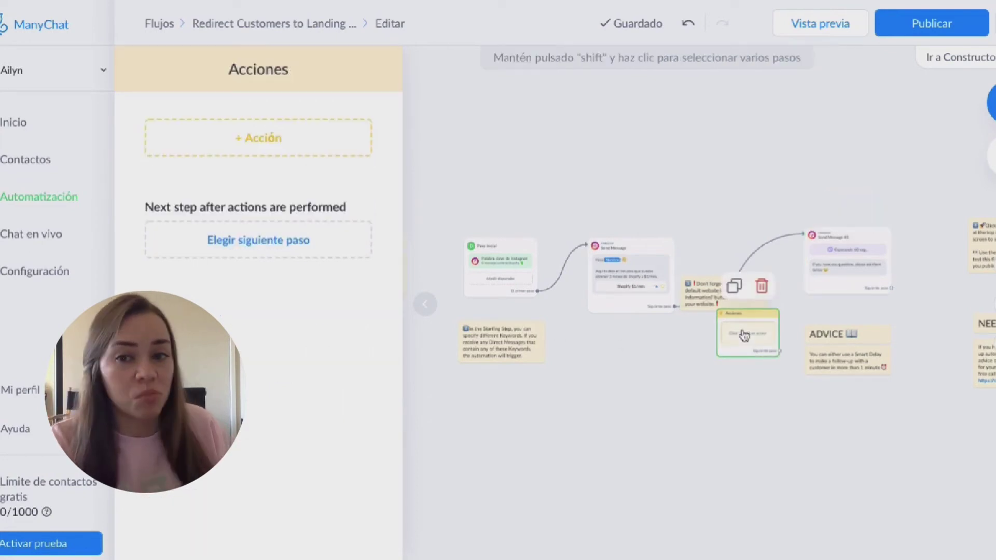
left_click(842, 270)
left_click(255, 207)
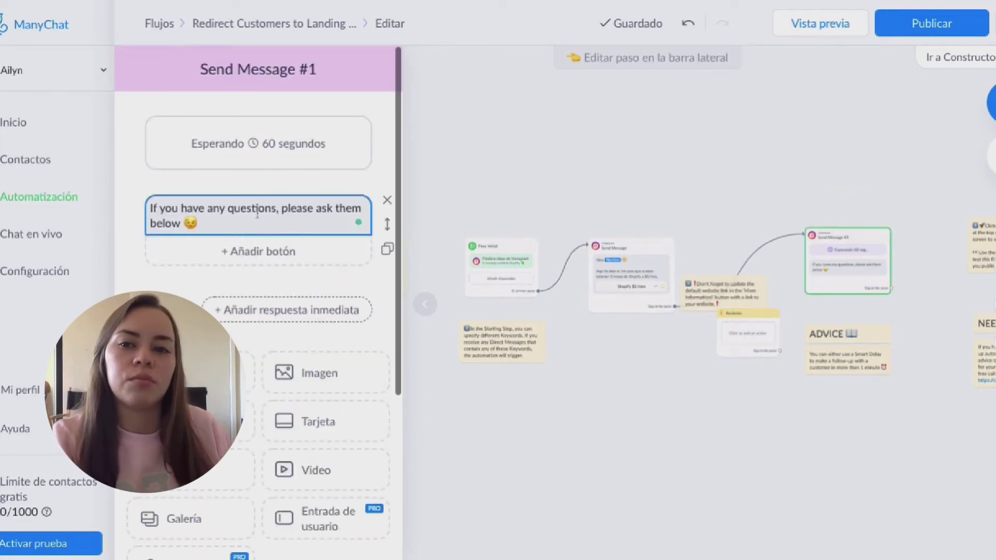
double_click(247, 211)
left_click(152, 208)
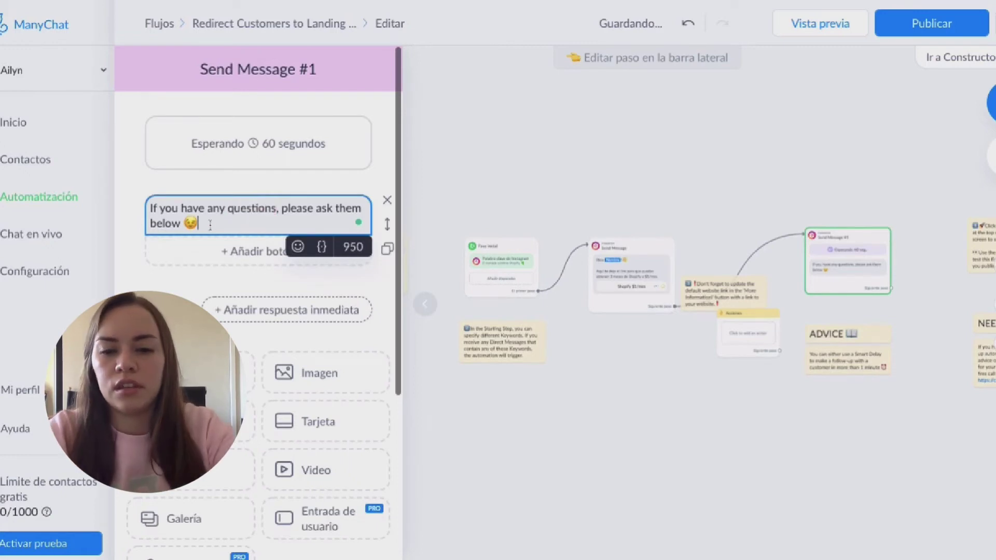
key("ctrl+a")
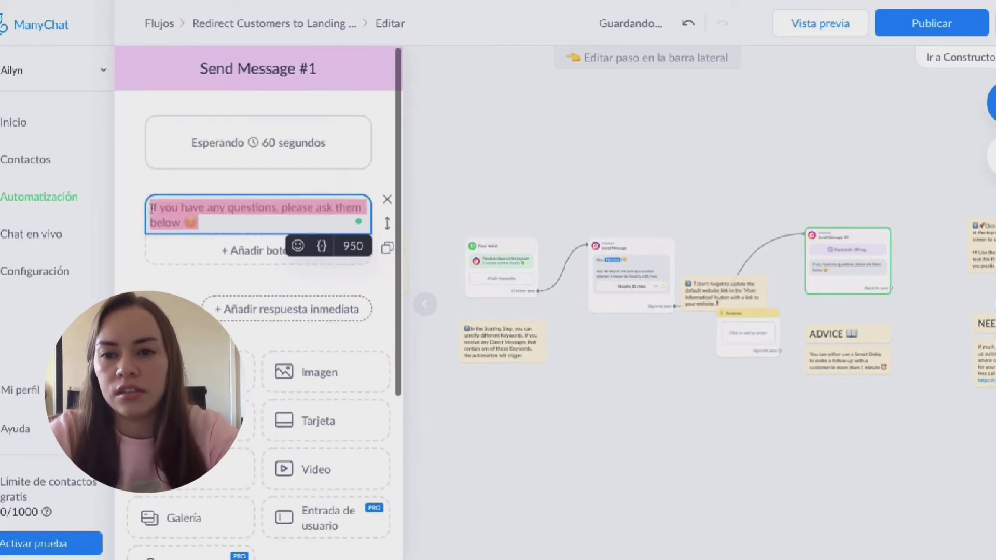
key("BackSpace")
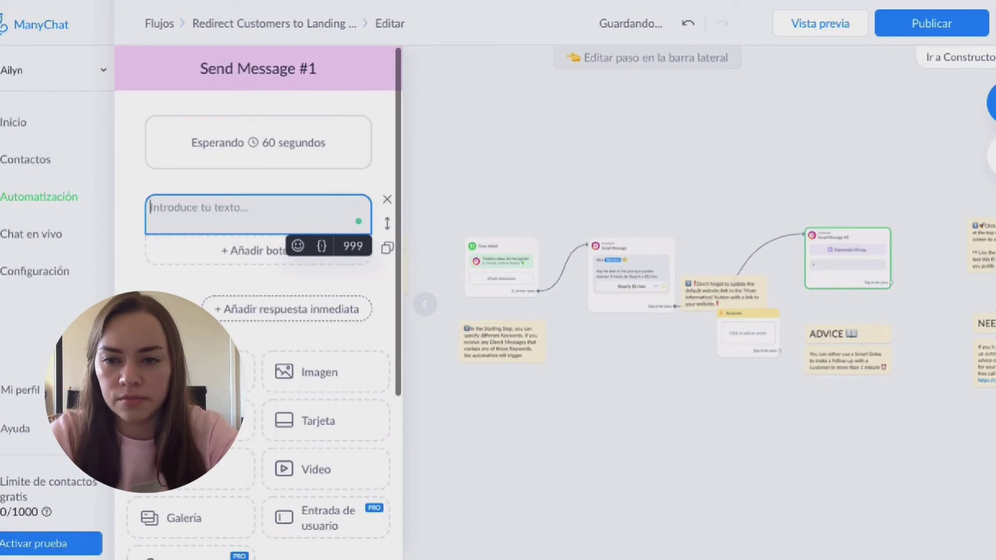
Step: Type 'Si tienes alguna duda, escribeme. Mucho éxito!' and add a 😊 emoji
type("Si tienes alguna d")
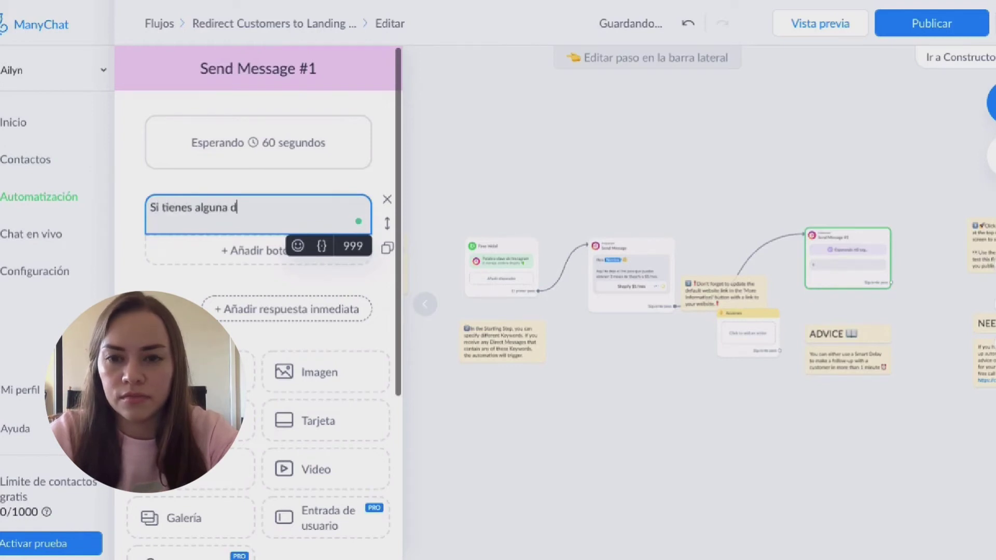
type("uda, ")
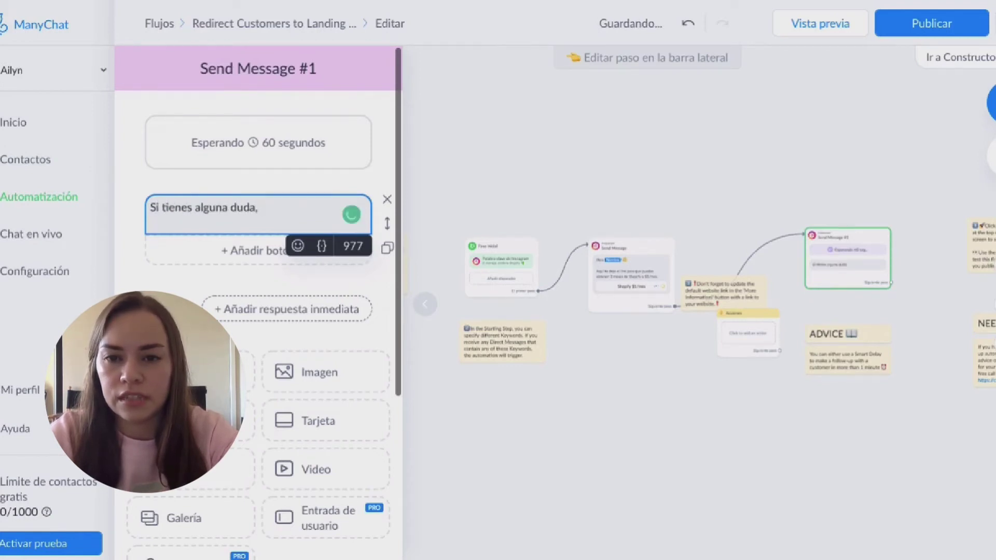
type("escribeme")
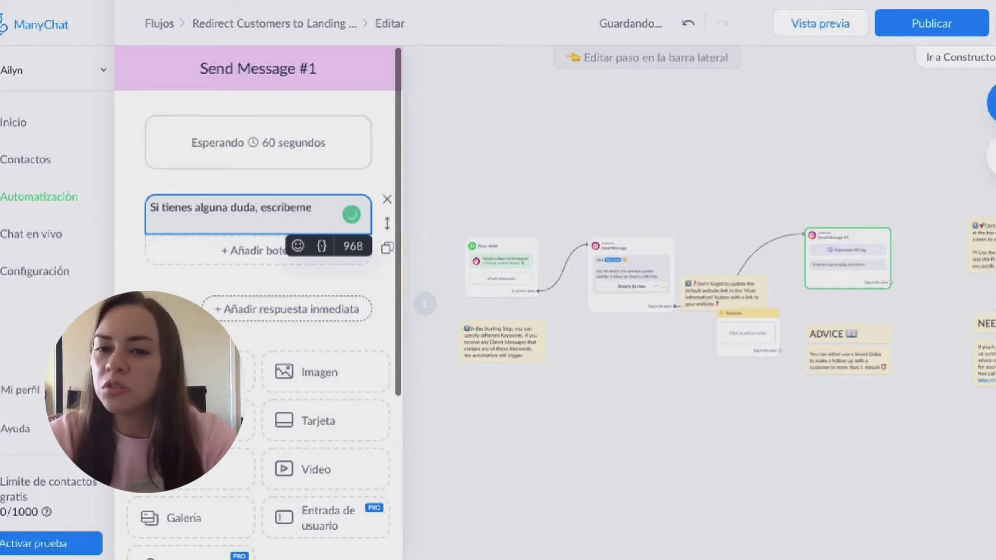
type(". Mucho e")
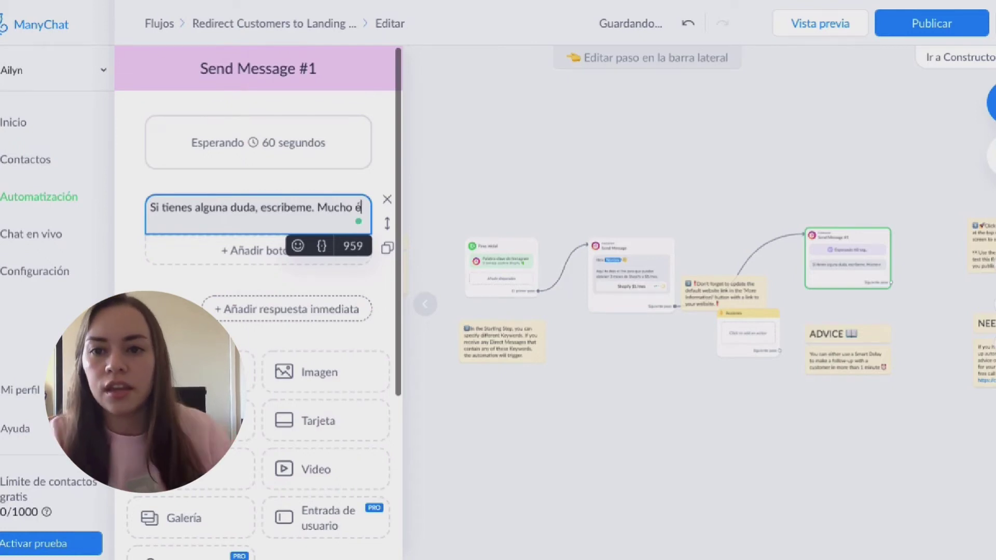
key("BackSpace")
type("éxito!")
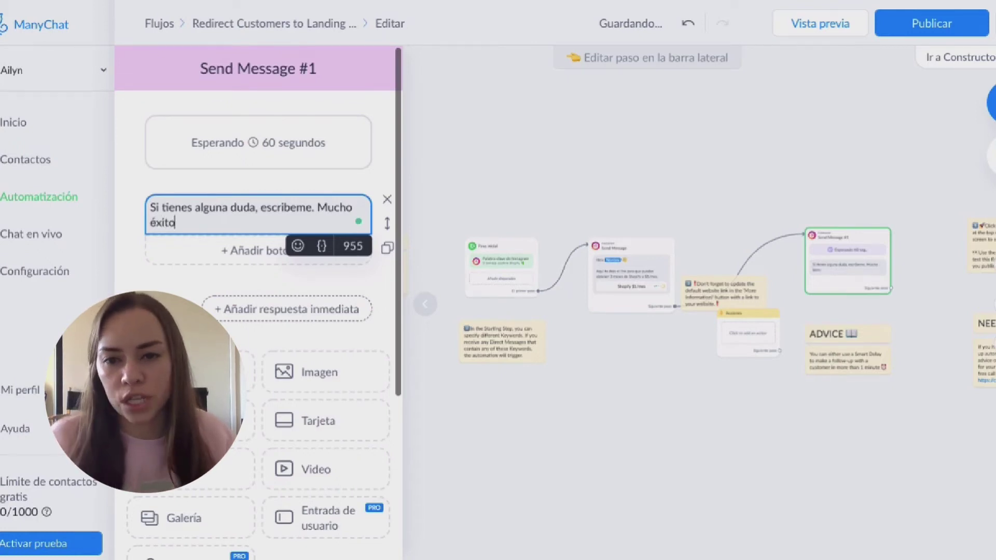
left_click(297, 254)
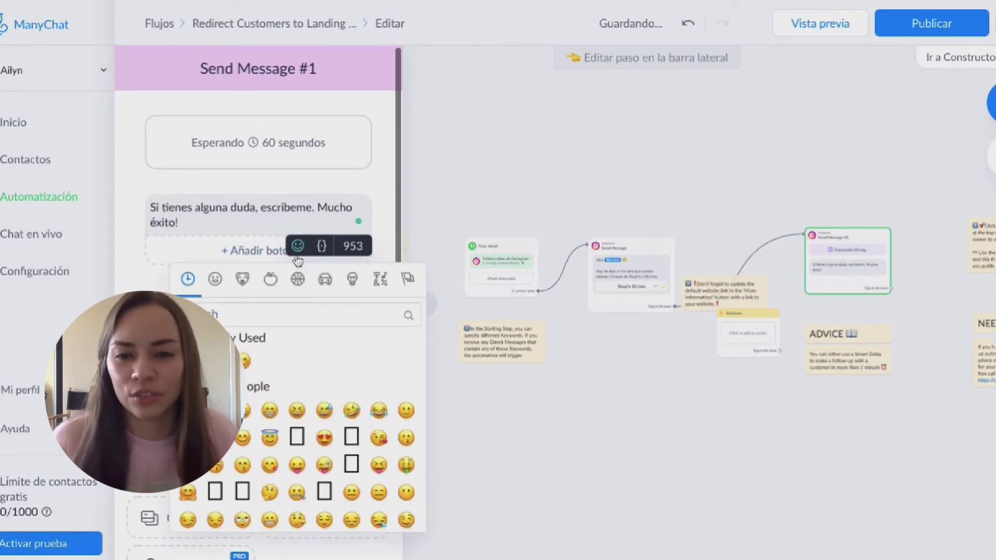
left_click(245, 362)
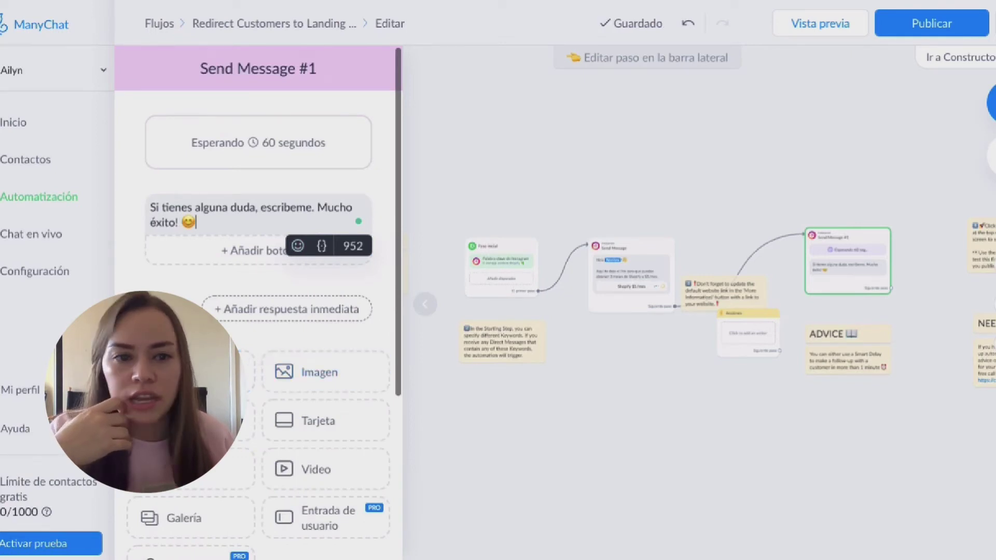
scroll(258, 304, "down", 5)
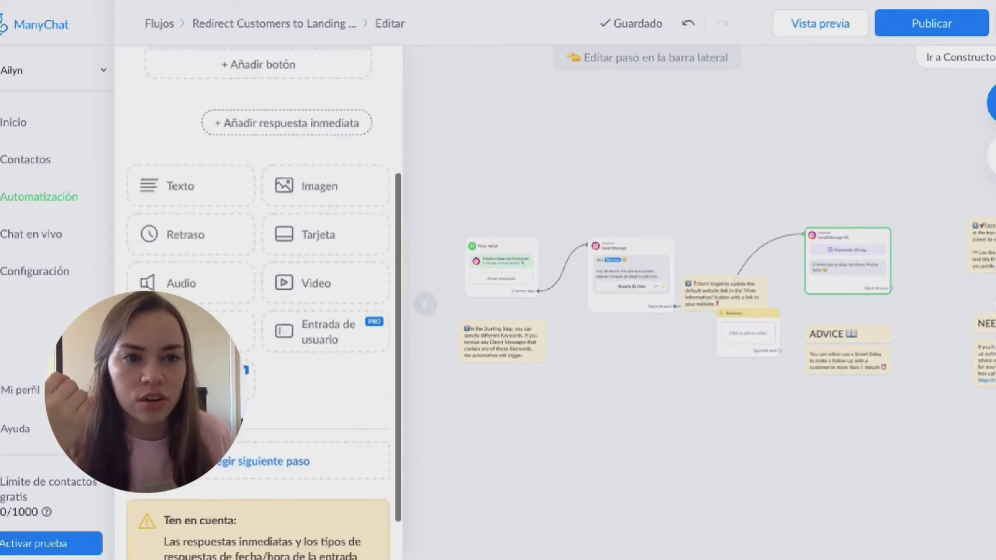
Step: Open the Esperando delay settings for the follow-up, then publish the flow
scroll(258, 304, "up", 5)
scroll(683, 386, "up", 5)
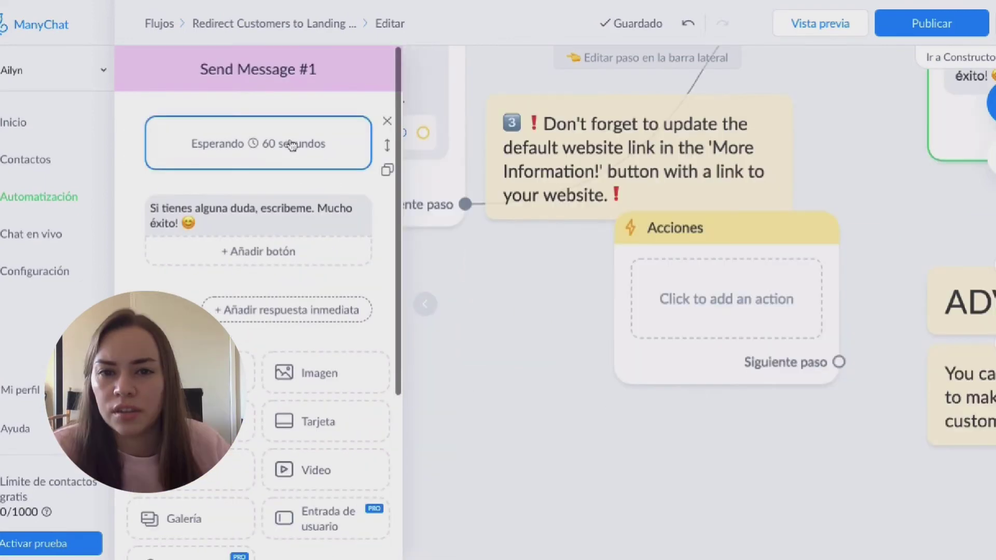
left_click(311, 150)
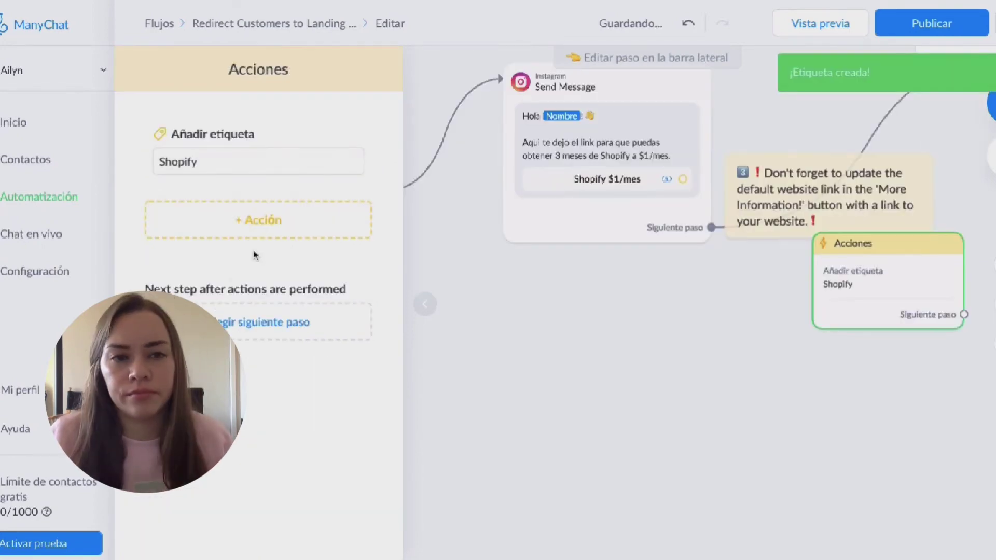
left_click(921, 37)
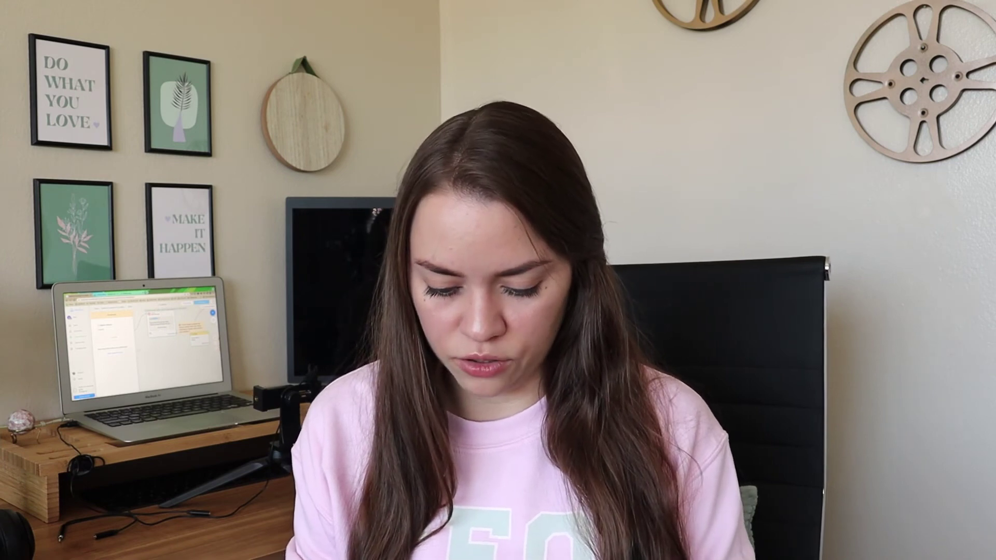
Step: Search for the creator's Instagram account, open the Shopify reel and its comments
key("BackSpace")
type("lyn")
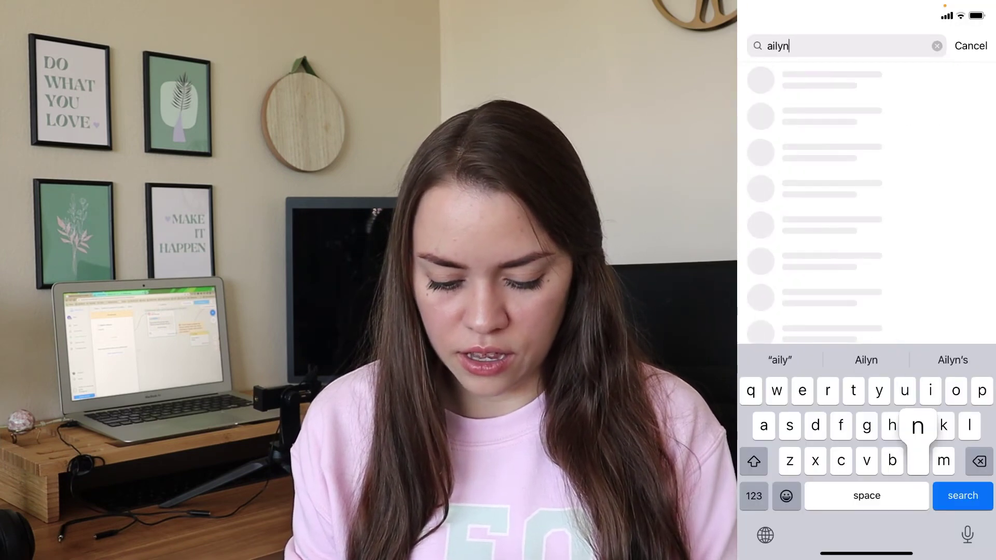
left_click(809, 116)
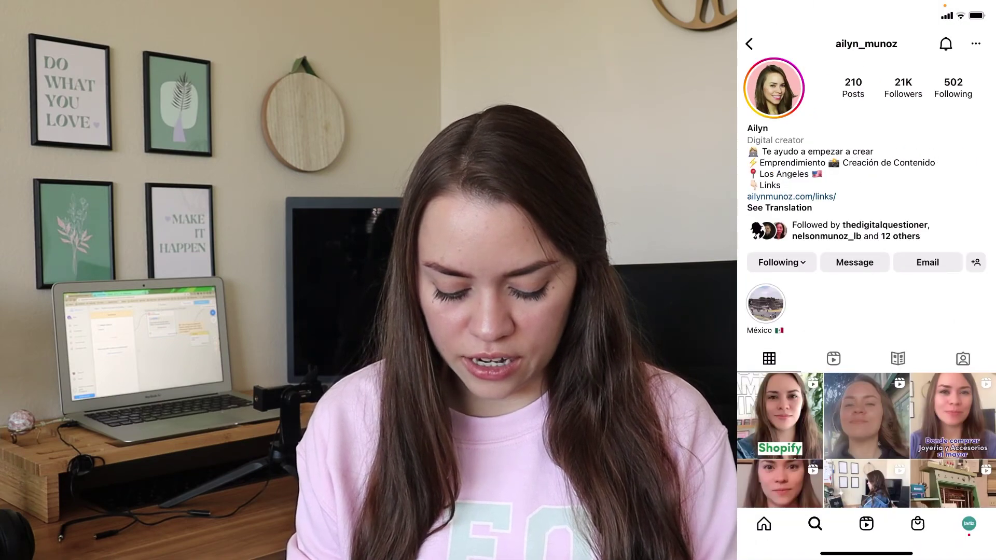
left_click(779, 415)
left_click(977, 392)
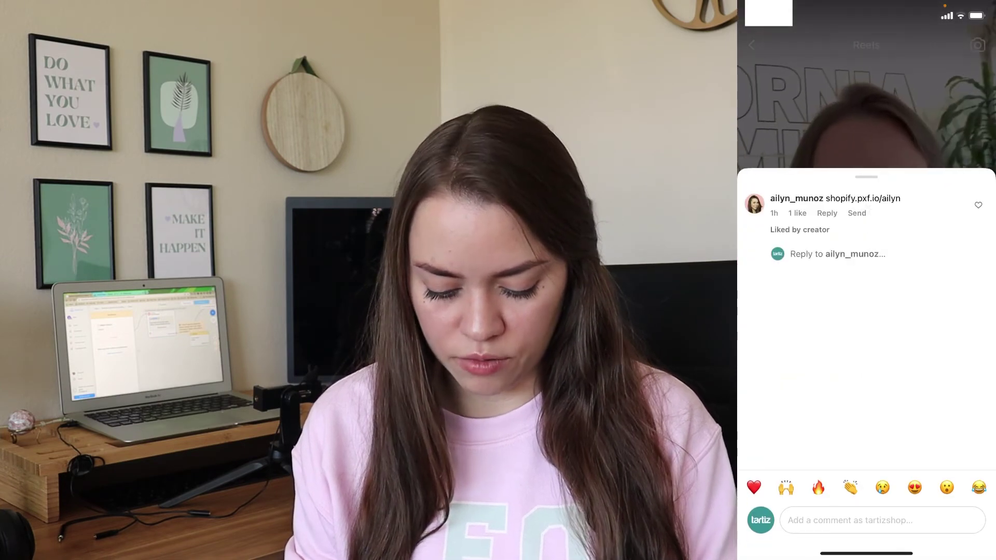
Step: Post the comment 'shopify' on the reel to trigger the keyword
left_click(866, 104)
left_click(976, 392)
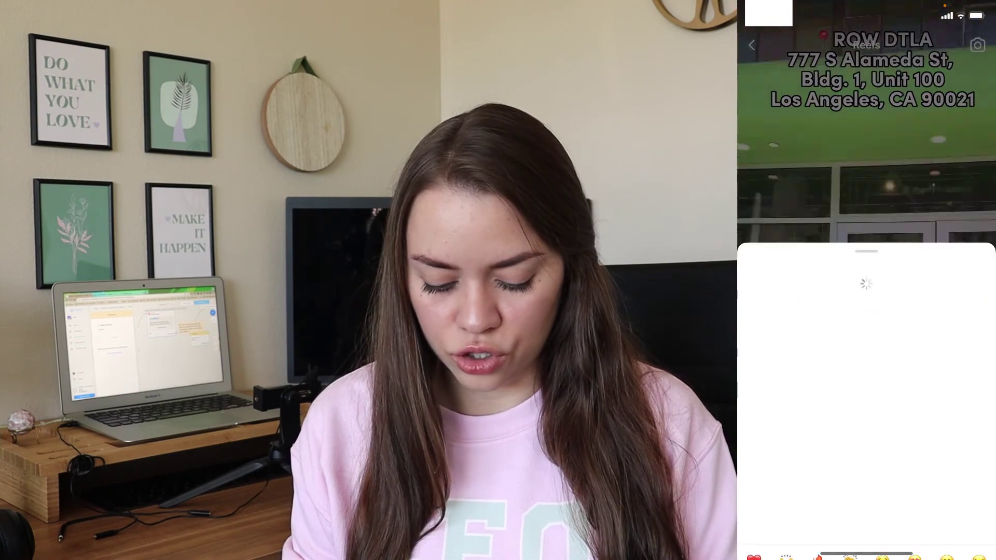
left_click(882, 520)
type("shopify")
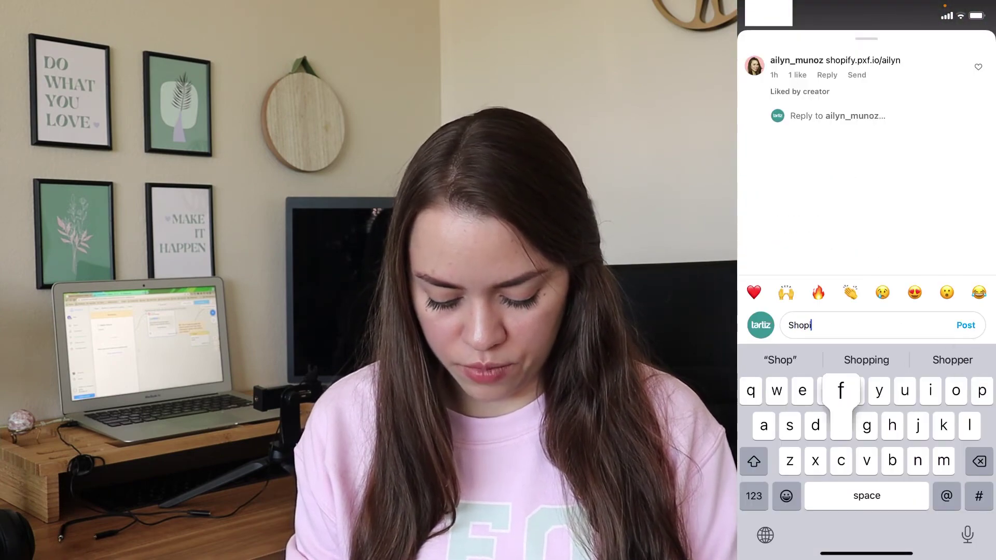
left_click(966, 325)
Step: Post a green heart emoji as a second comment on the reel
left_click(786, 496)
type("heart")
left_click(936, 356)
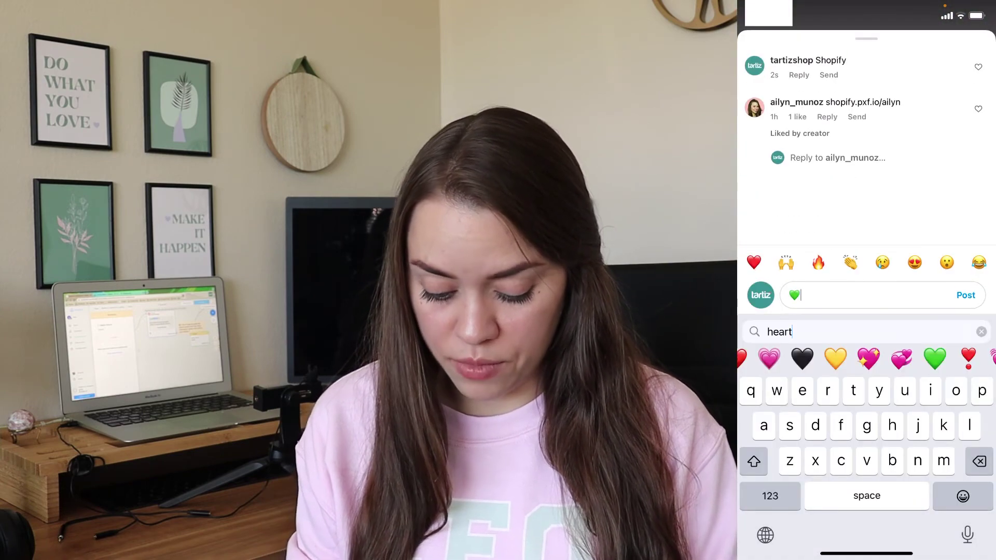
left_click(965, 291)
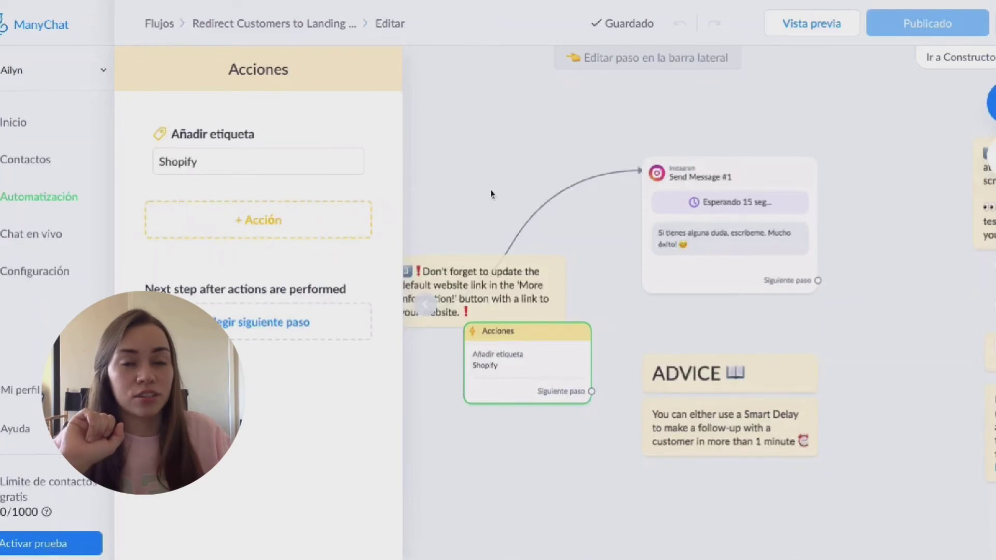
Step: Delete the Shopify-tagging Acciones step from the flow, then open Vista previa
left_click(592, 355)
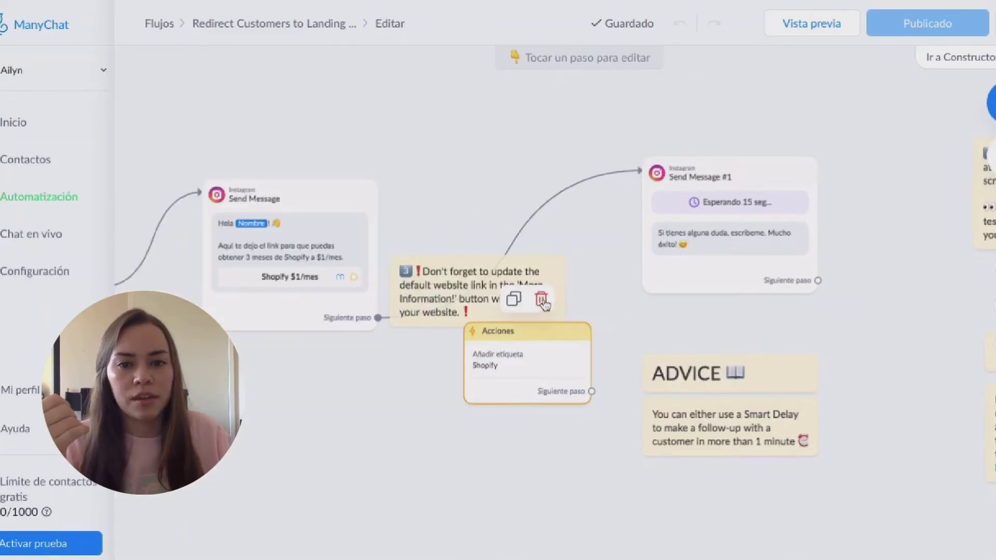
left_click(542, 300)
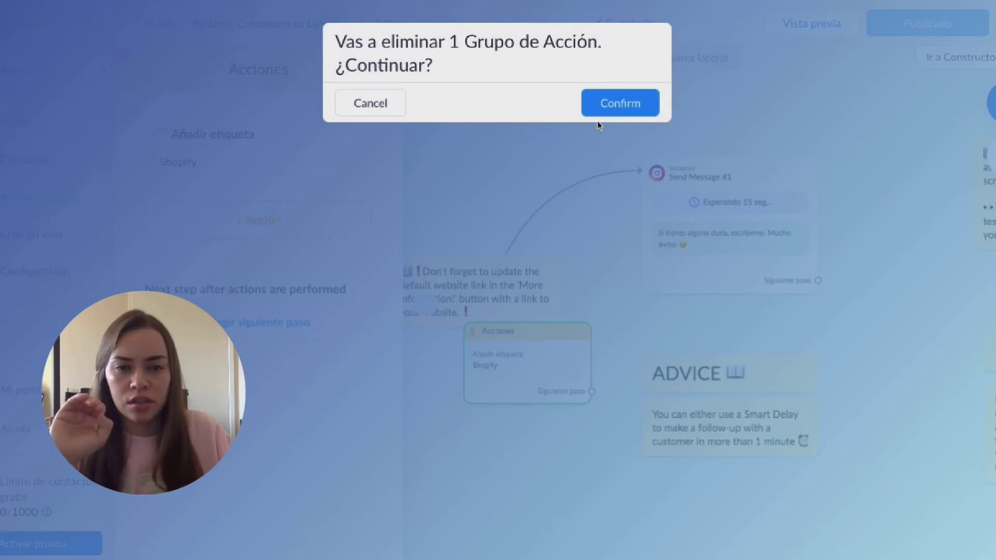
left_click(599, 113)
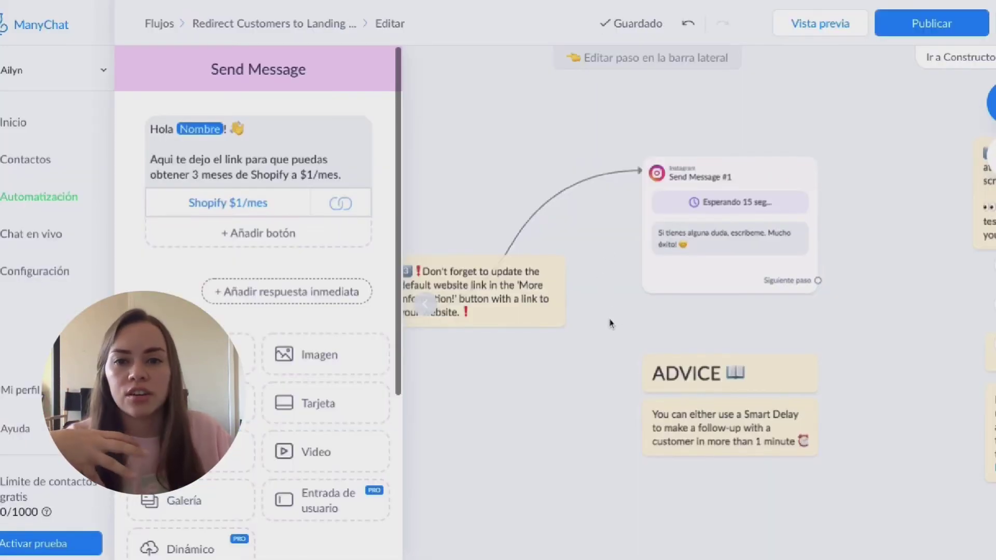
left_click(844, 25)
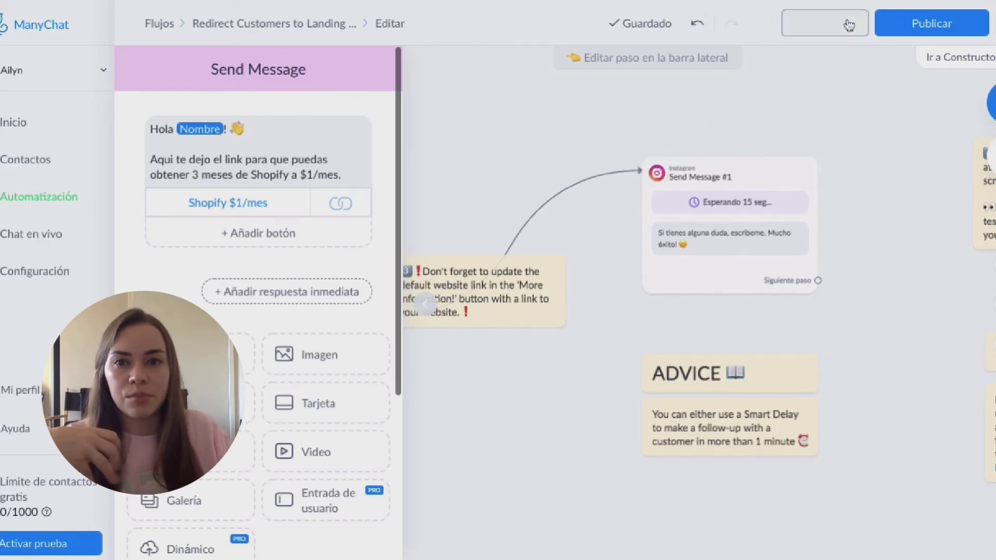